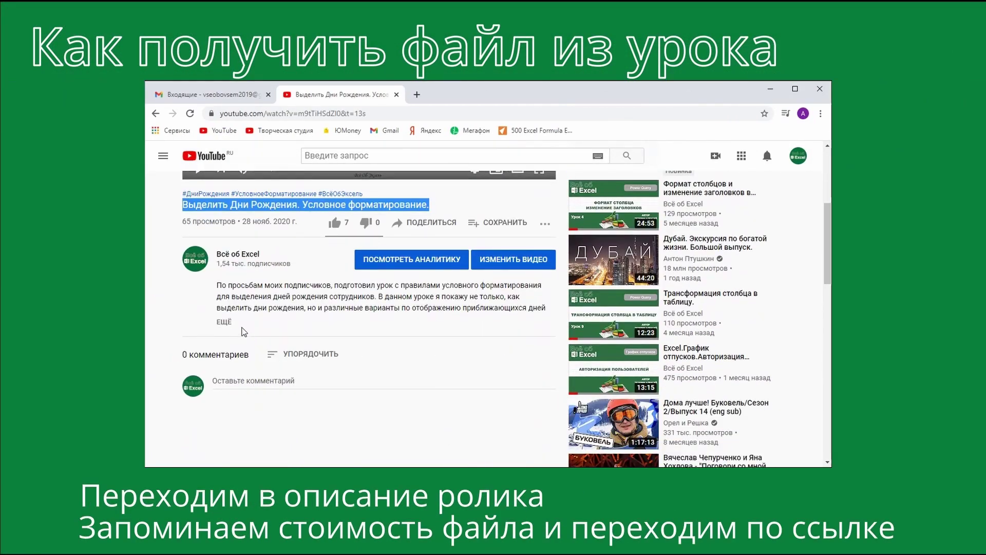
Step: Expand the lesson description, highlight the 300 руб. price, and follow the sobe.ru payment link
left_click(227, 322)
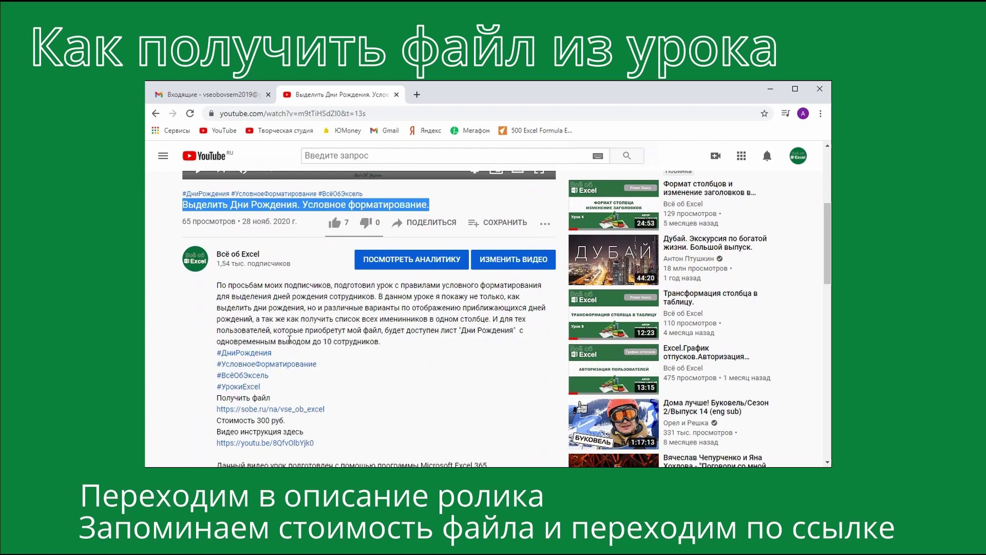
scroll(257, 350, "down", 1)
left_click_drag(284, 366, 217, 366)
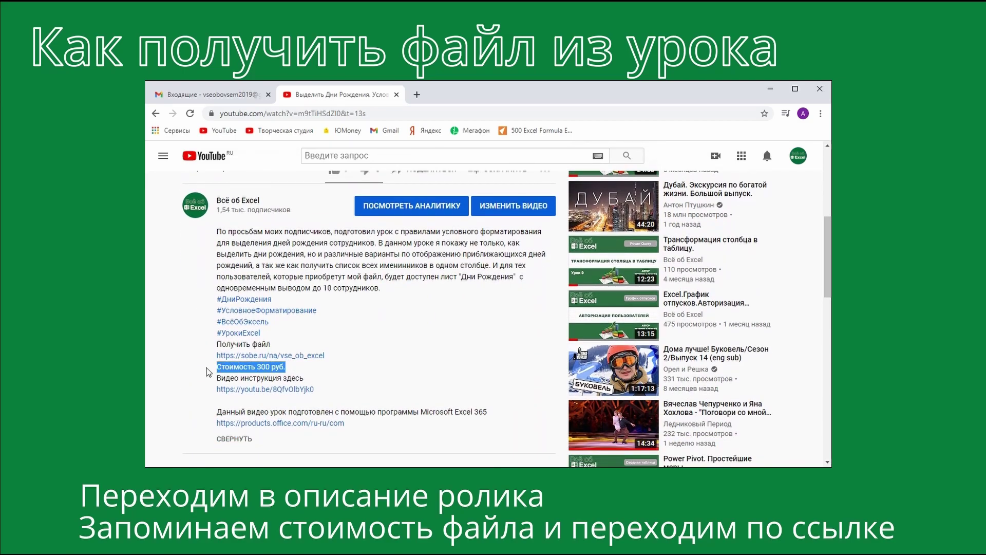
left_click(291, 355)
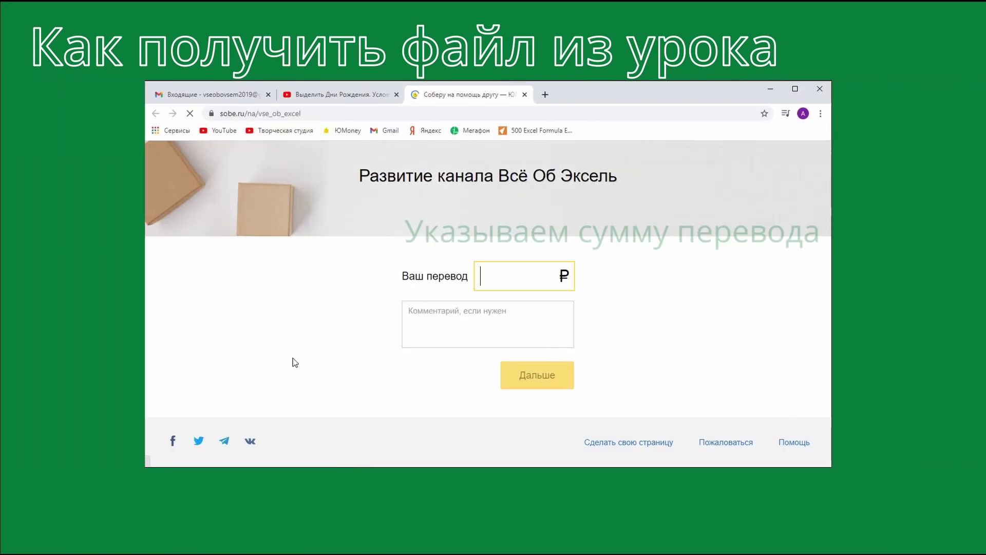
Step: Enter 300 as the amount and a comment with 'Тема:' plus lesson title and a 'Почта:' e-mail line
type("300")
left_click(444, 328)
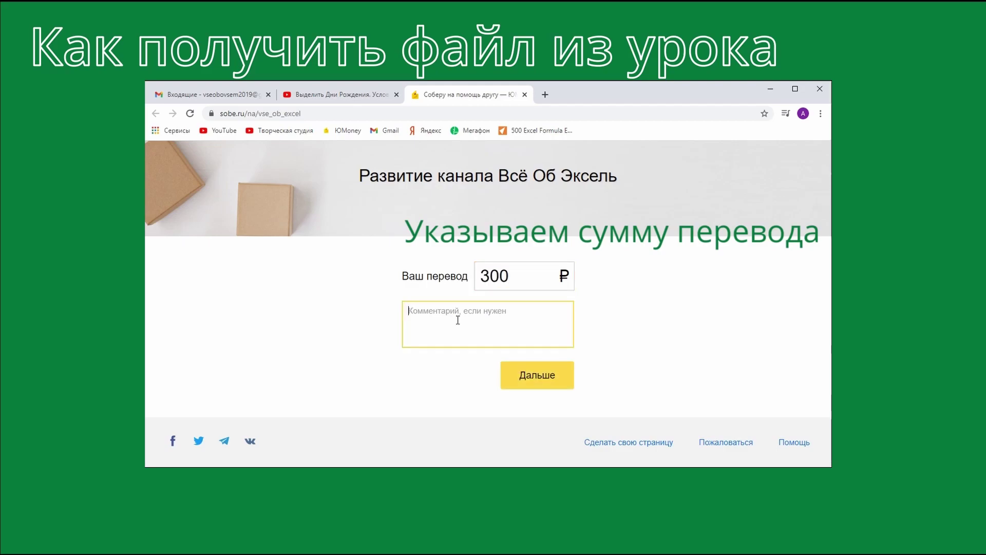
type("Тема")
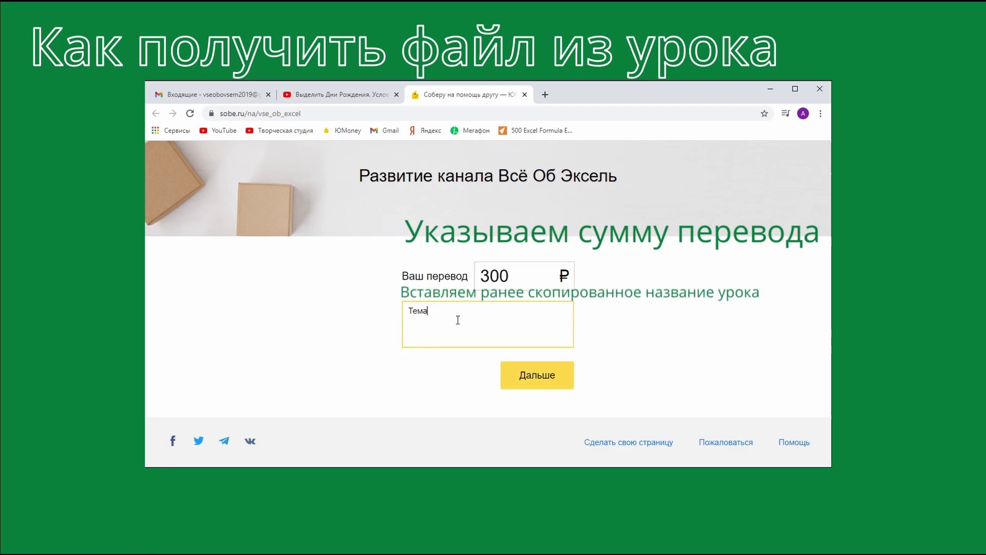
type(":")
type("Выделить Дни Рождения. Условное форматирование.")
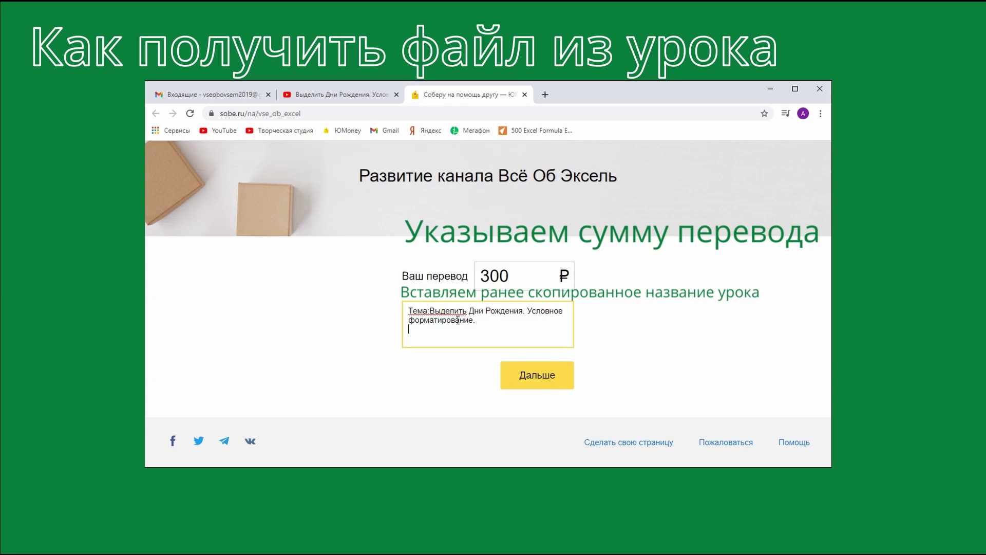
key("Return")
type("Почт")
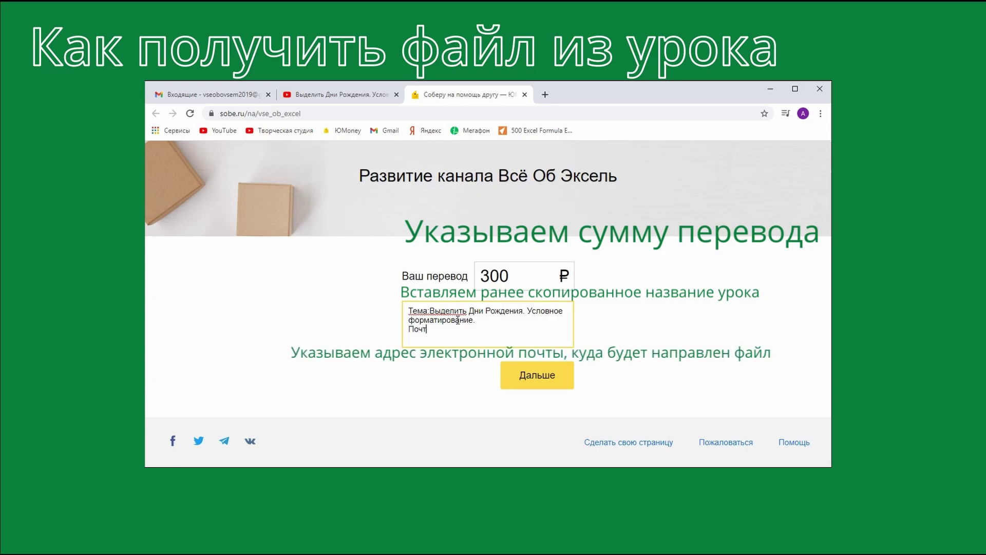
type("а:")
key("ctrl+v")
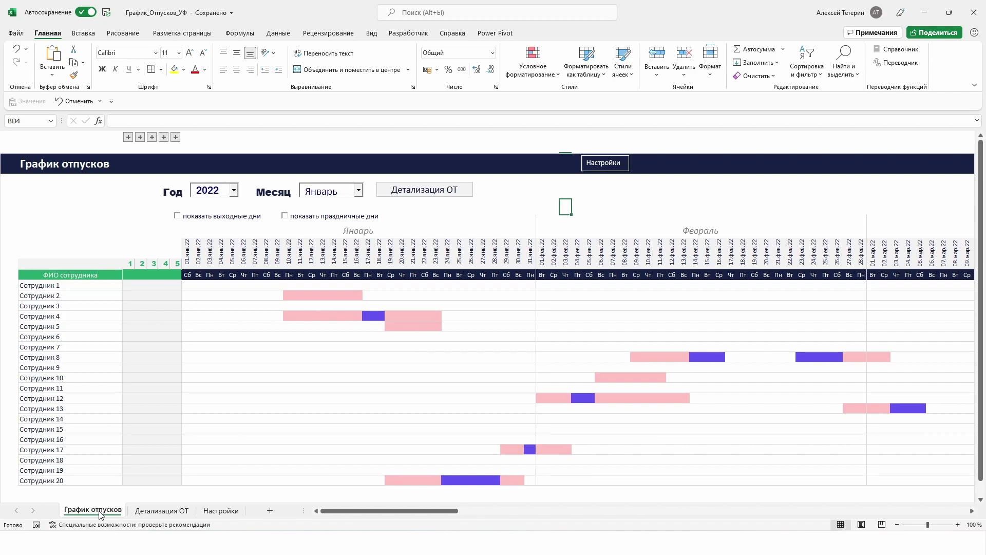
Step: Browse the Год year list and keep 2022 as the schedule year
left_click(235, 191)
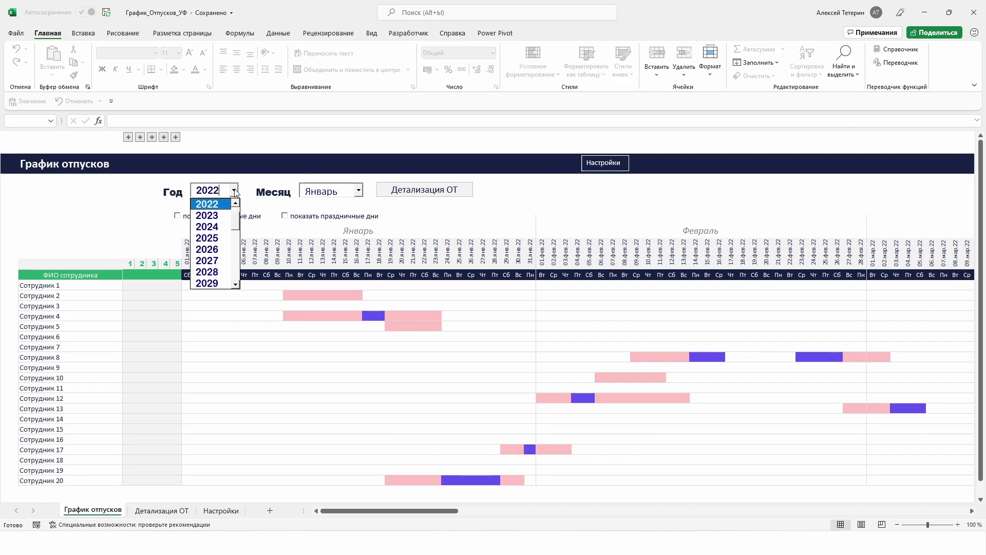
left_click_drag(236, 223, 236, 284)
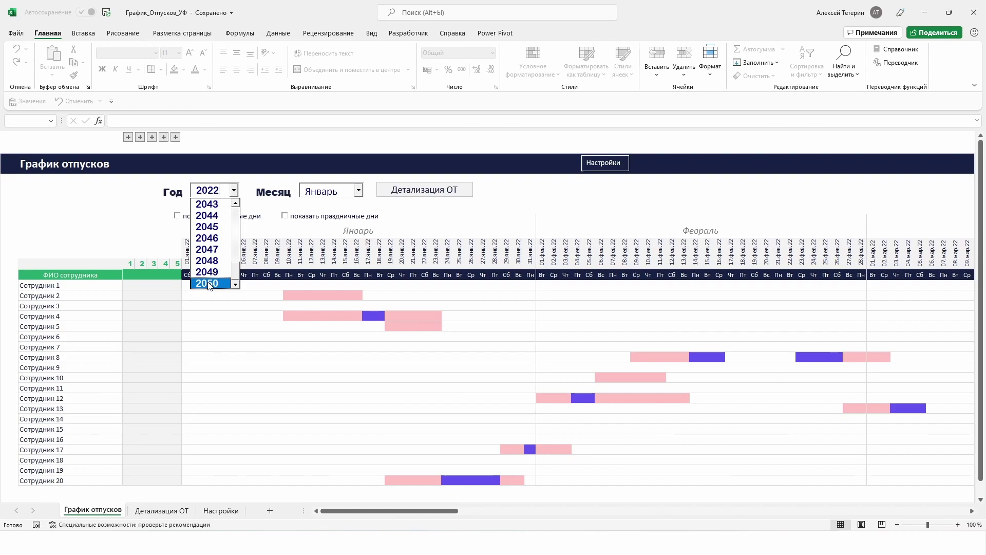
left_click(486, 216)
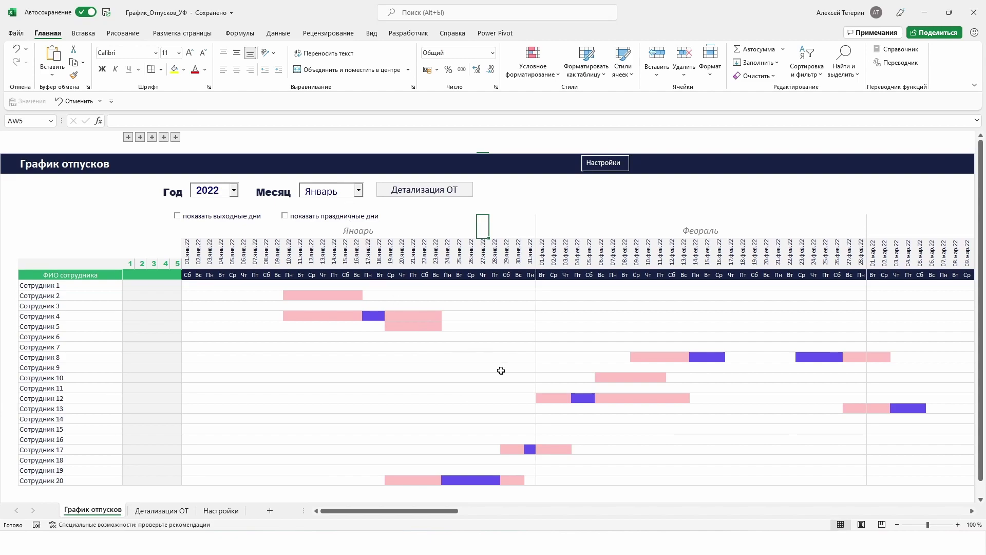
mouse_move(425, 512)
left_mouse_down()
mouse_move(932, 516)
mouse_move(393, 517)
left_mouse_up()
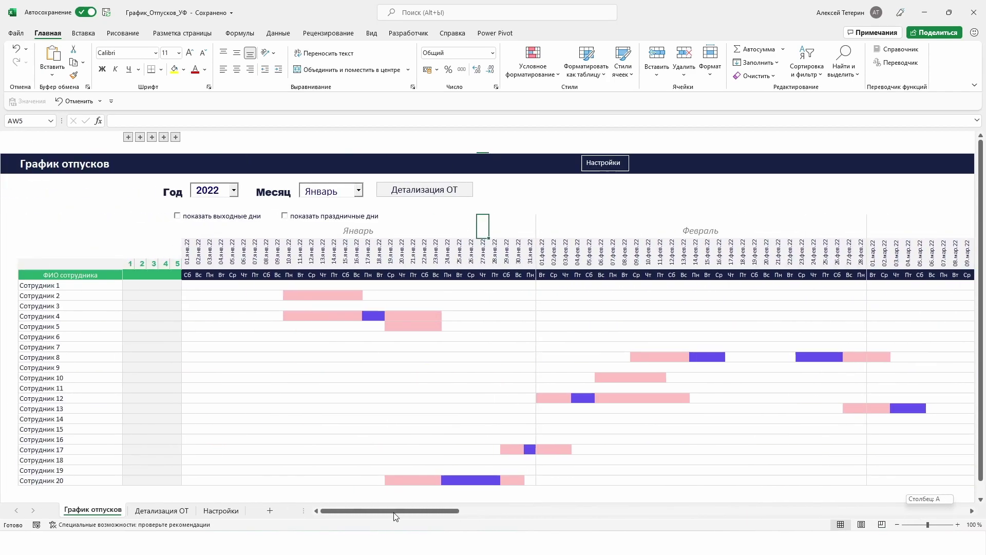
Step: Start the calendar from Март and scroll to the March–April vacation bars
left_click(358, 190)
left_click(341, 228)
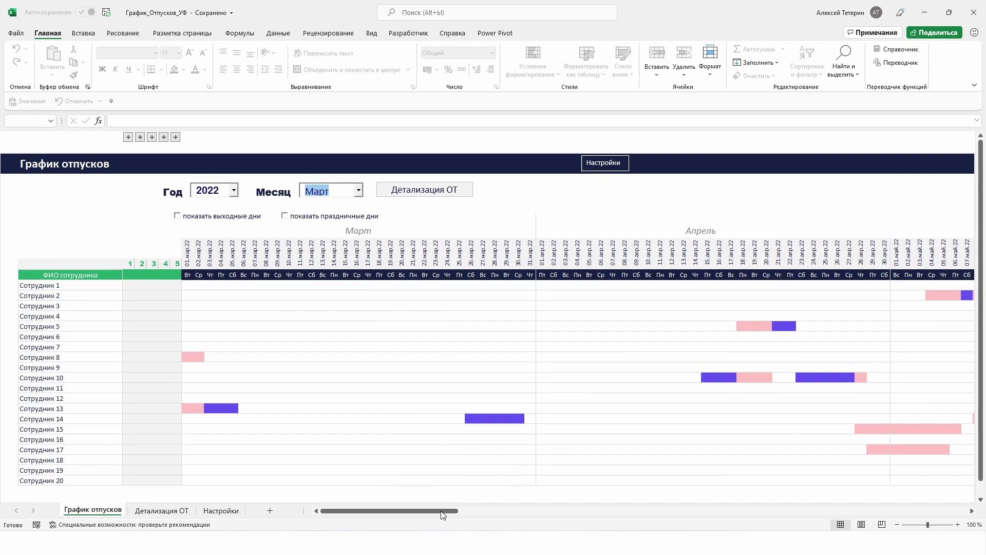
mouse_move(442, 512)
left_mouse_down()
mouse_move(894, 517)
mouse_move(361, 517)
left_mouse_up()
left_click(243, 218)
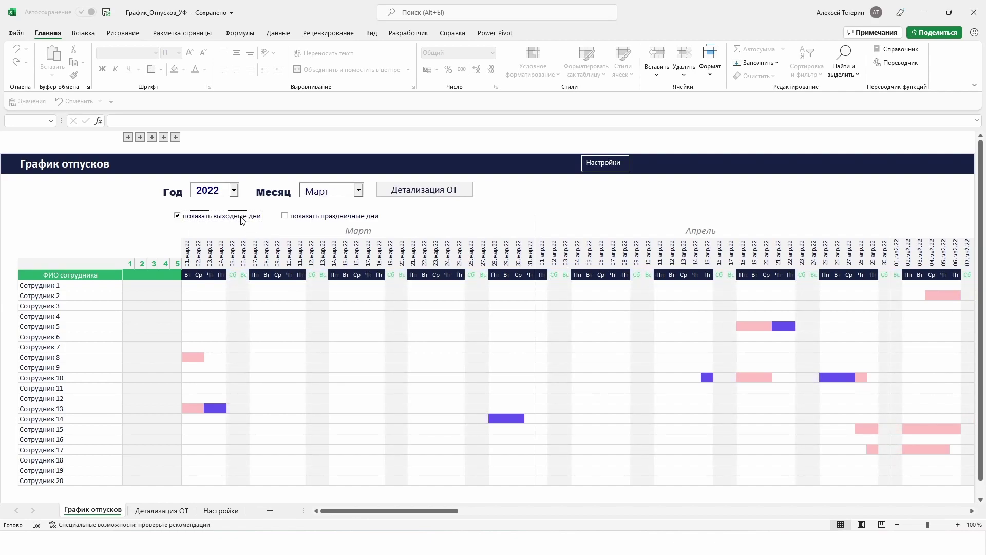
left_click(315, 217)
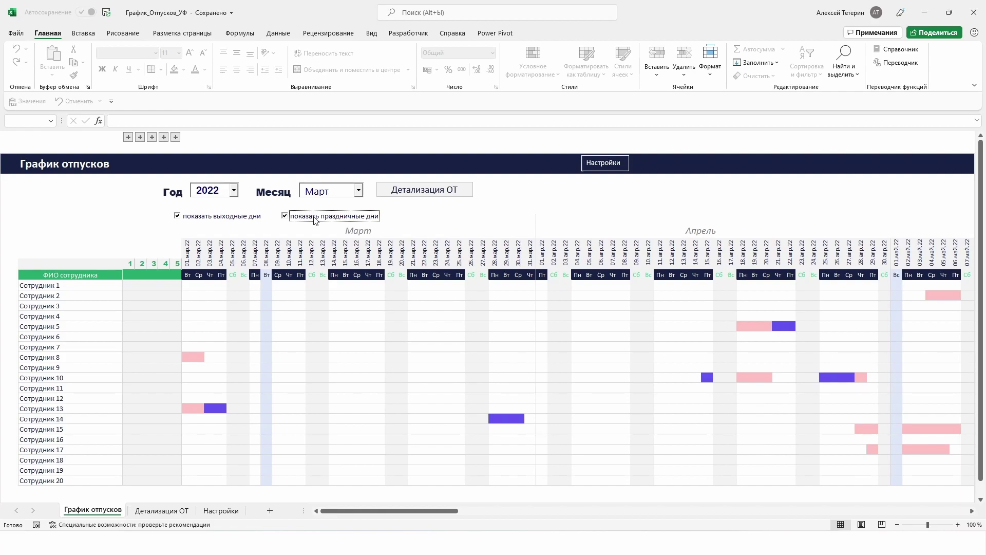
left_click(315, 218)
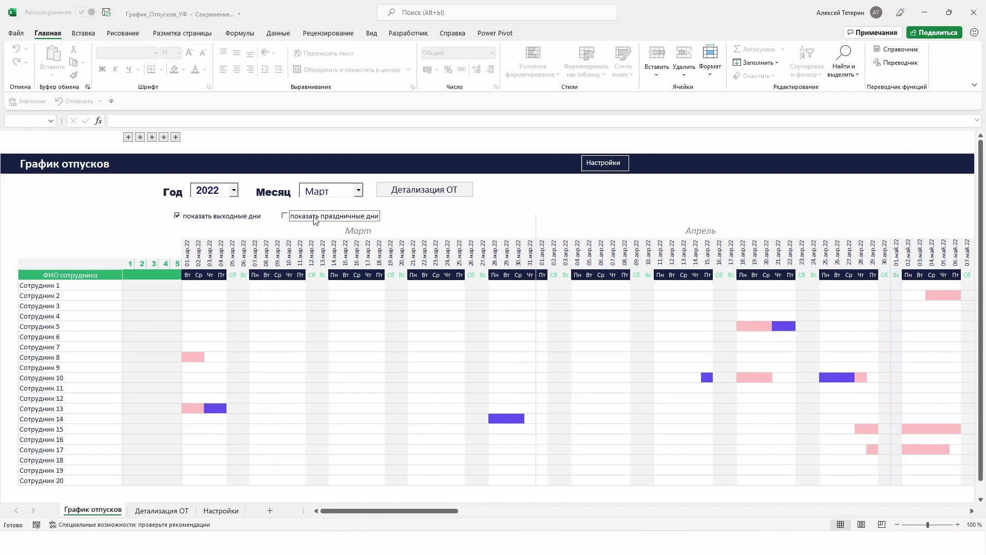
left_click(225, 218)
left_click(224, 217)
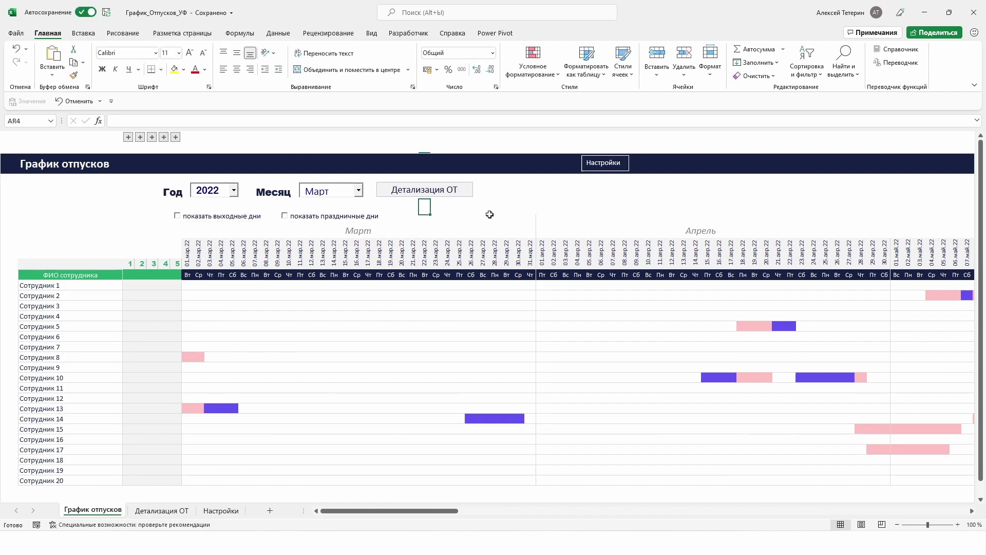
left_click(434, 189)
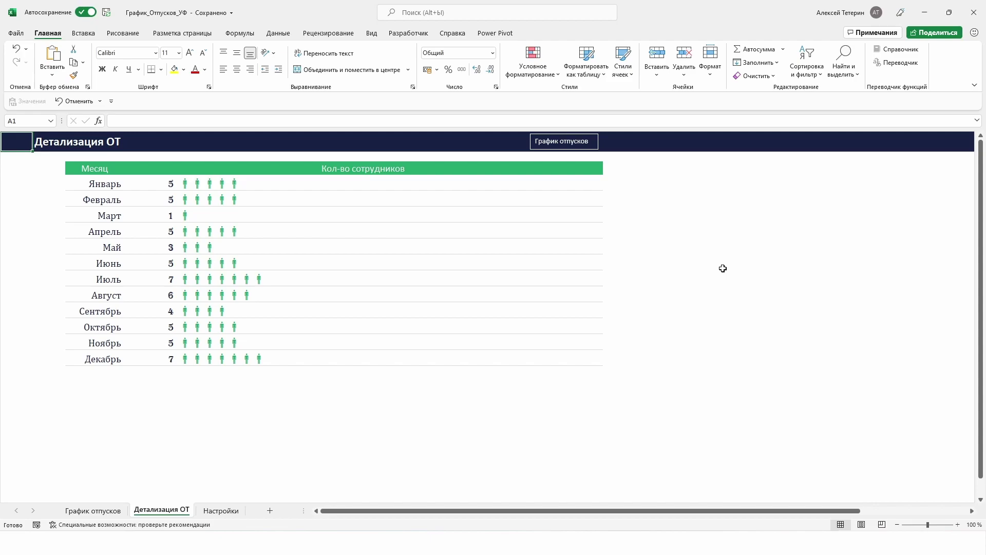
left_click(578, 145)
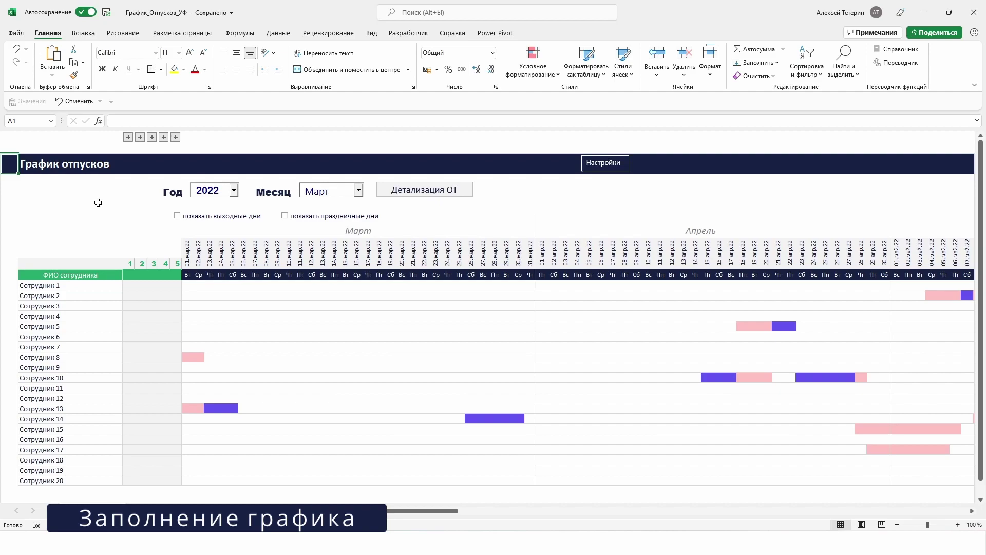
Step: Expand the outline groups of vacation periods 1 through 5 to reveal their date columns
left_click(110, 483)
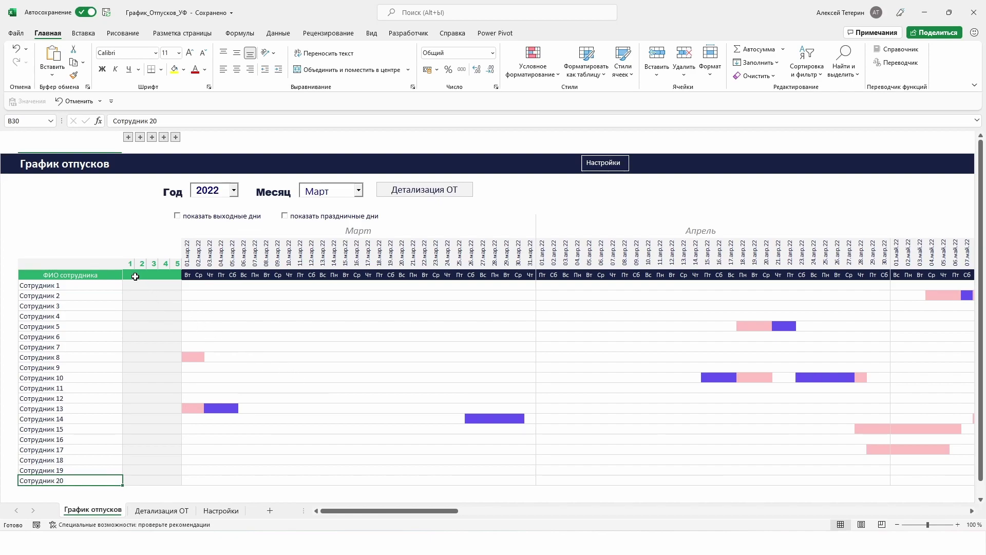
left_click(146, 264)
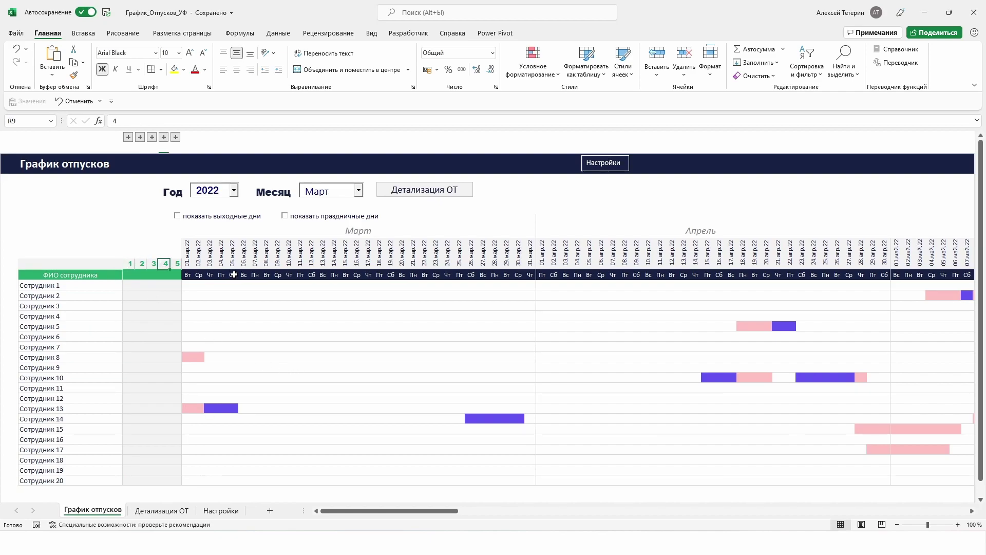
left_click(128, 137)
left_click(280, 137)
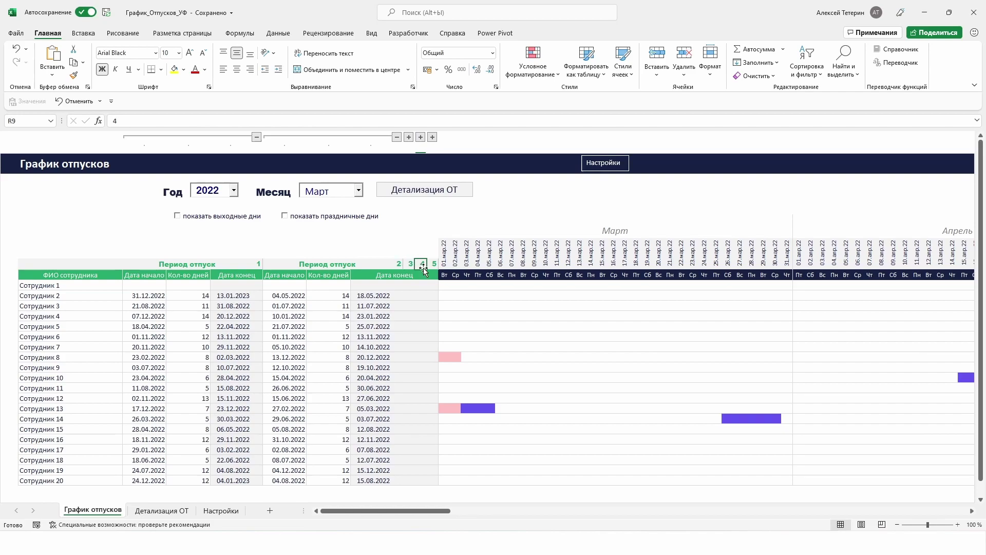
left_click(442, 252)
left_click(409, 137)
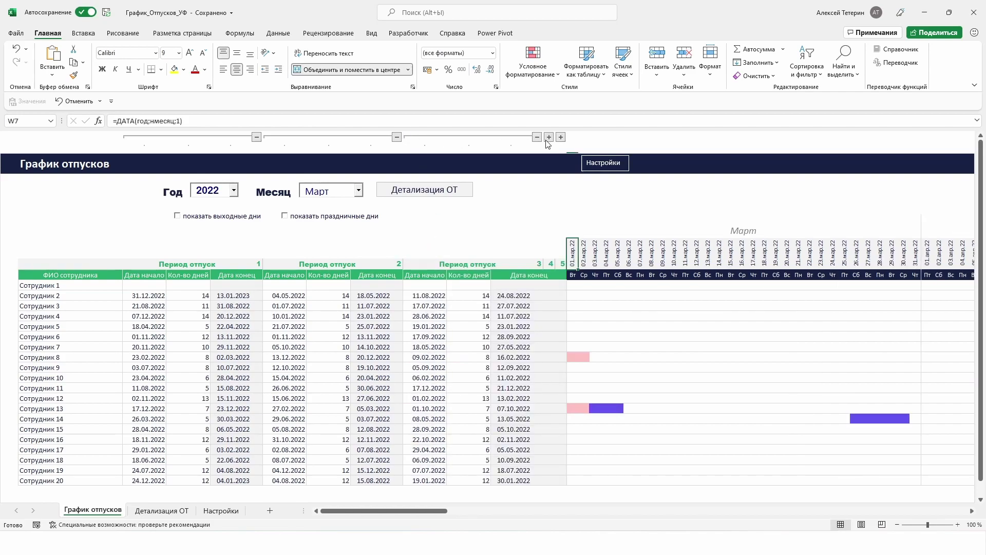
left_click(549, 137)
left_click(689, 138)
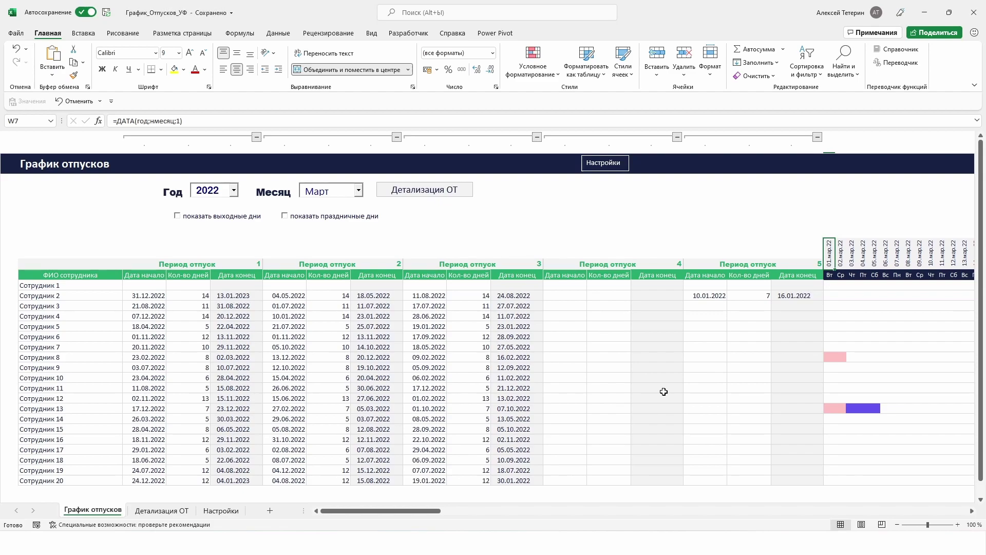
Step: Rename the first employee from Сотрудник 1 to Иванов
left_click(101, 285)
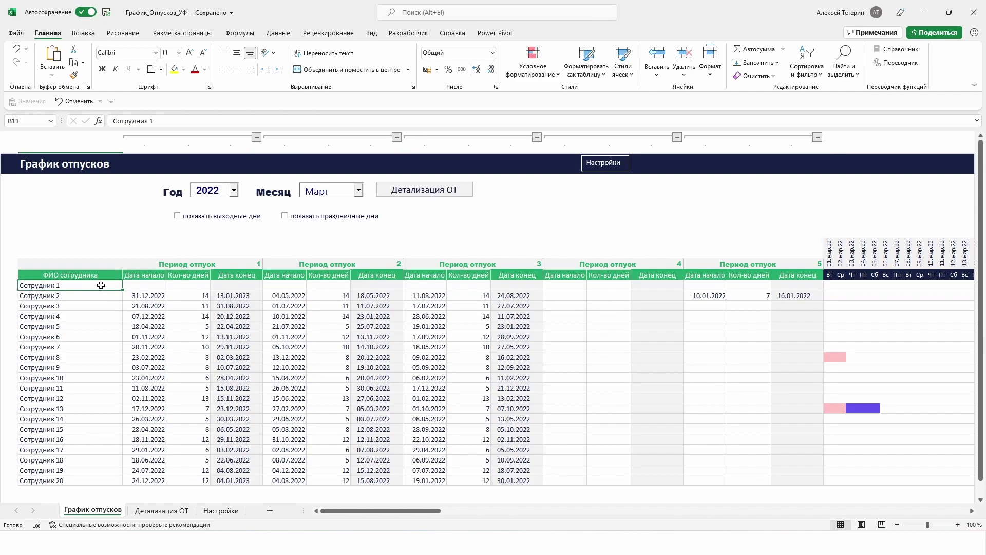
type("Иванов")
key("Tab")
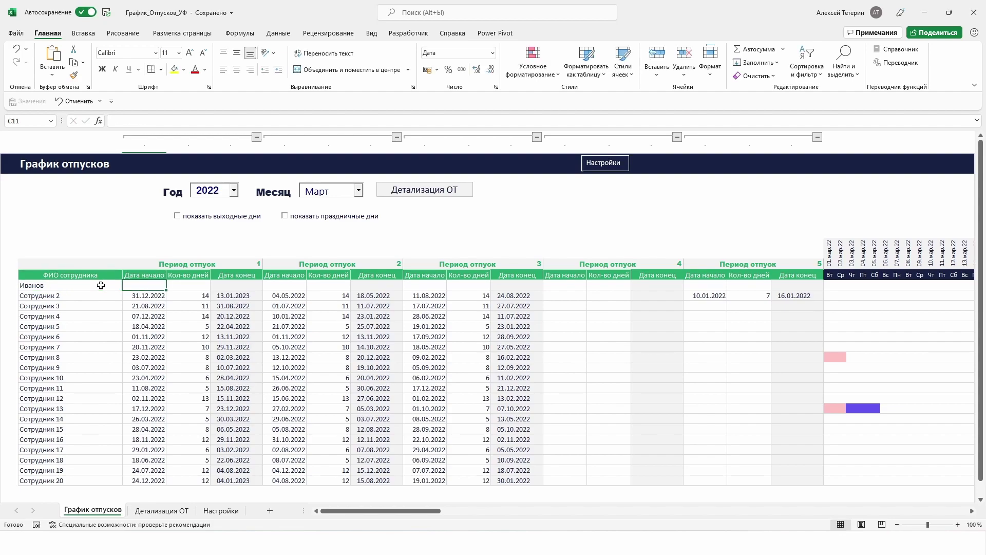
Step: Give period 1 a 01.03.2022 start and 14 days, producing a 15.03.2022 end and March bar
type("1/3/22")
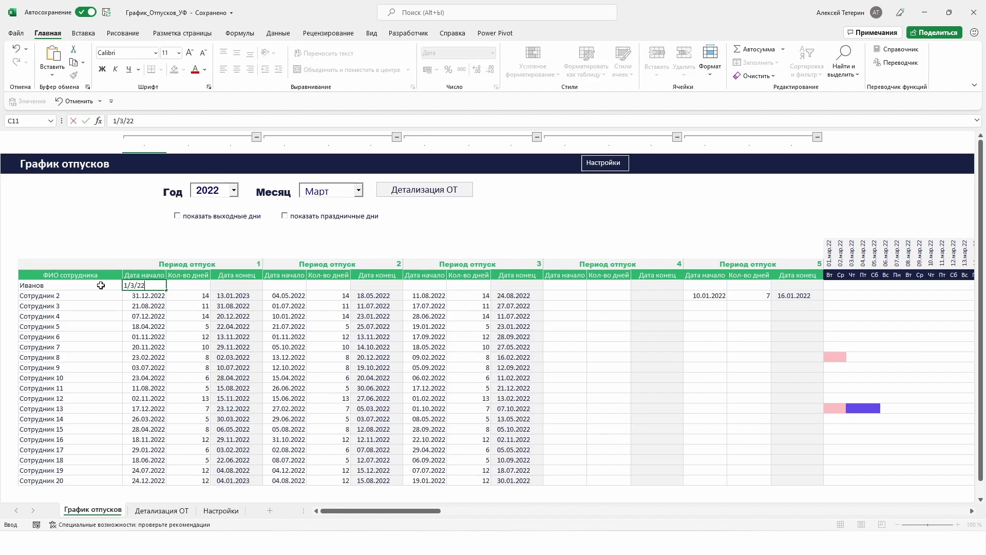
key("Tab")
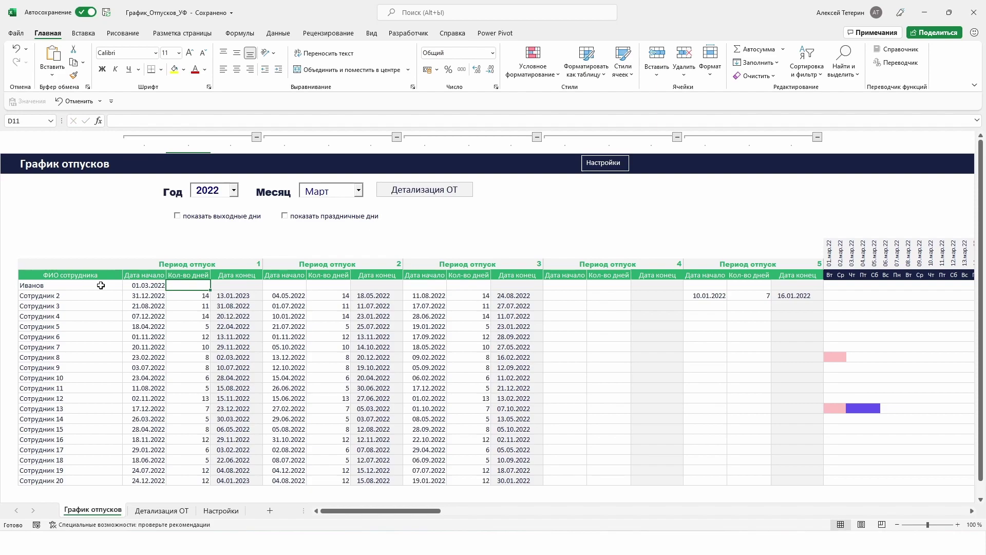
type("14")
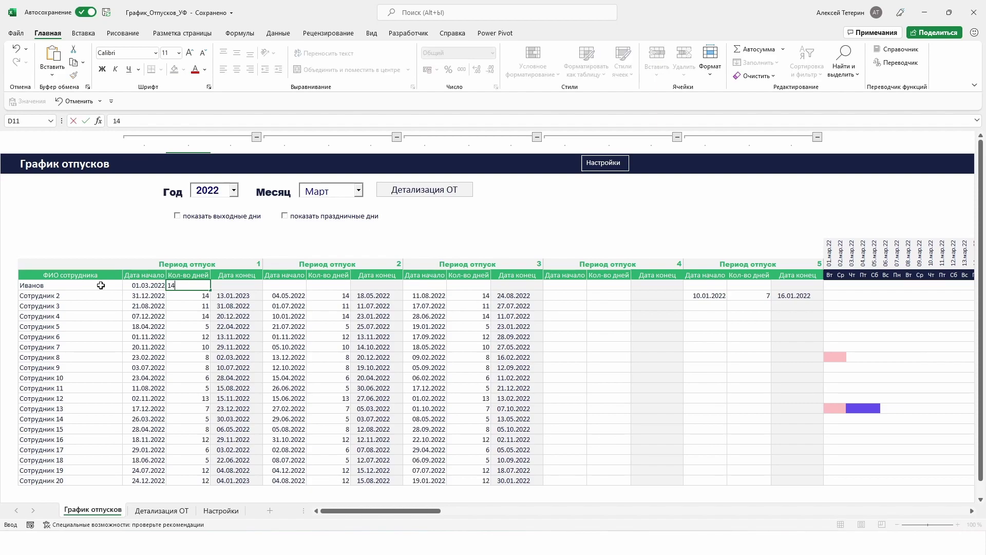
key("Tab")
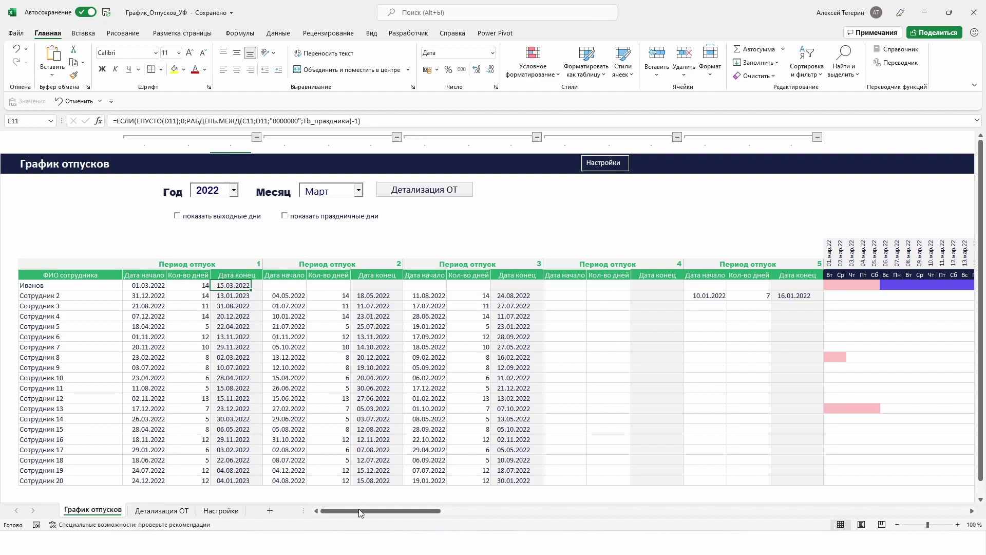
left_click_drag(361, 511, 415, 511)
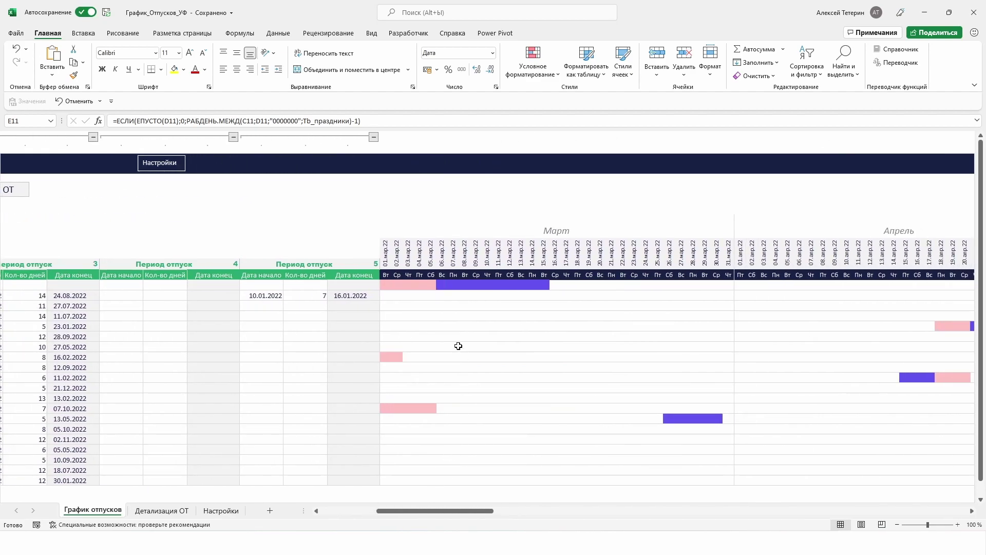
left_click(387, 285)
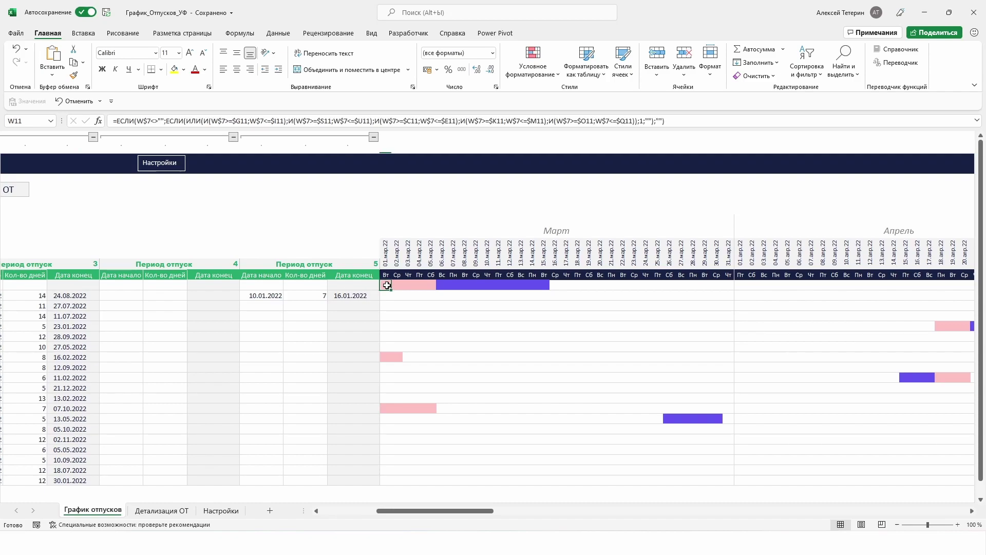
left_click(544, 285)
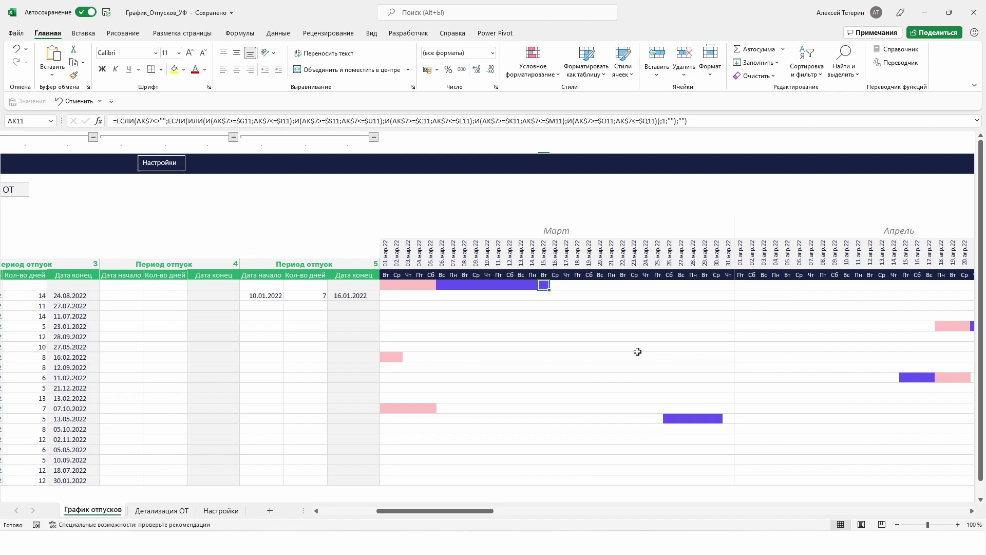
left_click(394, 286)
left_click(453, 285)
left_click_drag(488, 511, 433, 511)
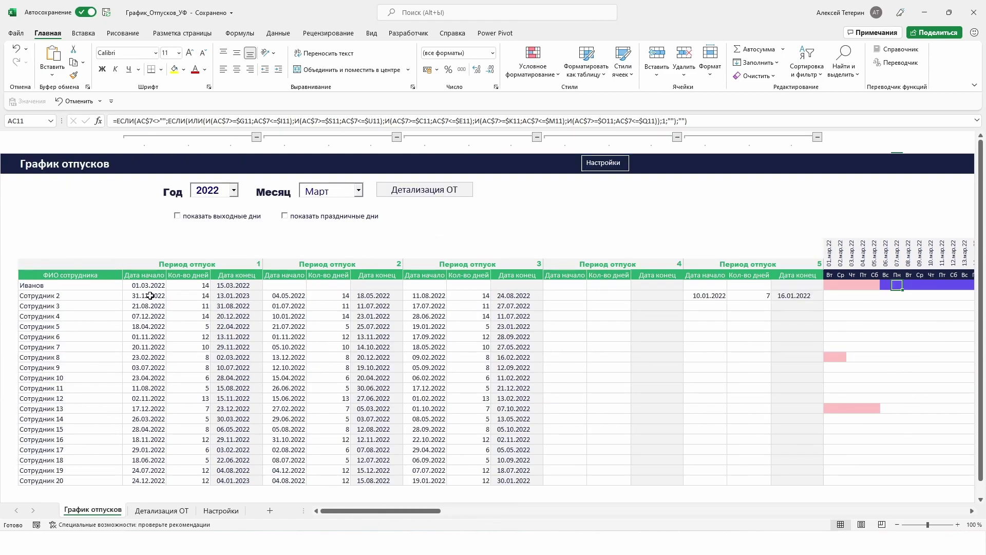
left_click(150, 296)
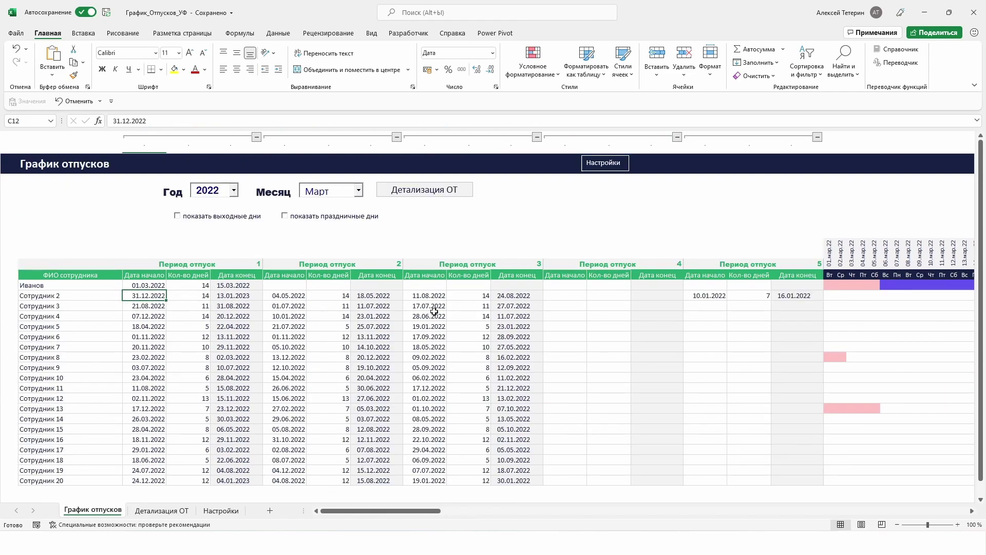
Step: Enter Сотрудник 2's period 4 as 10.03.2022 for 5 days, ending 14.03.2022
left_click(577, 297)
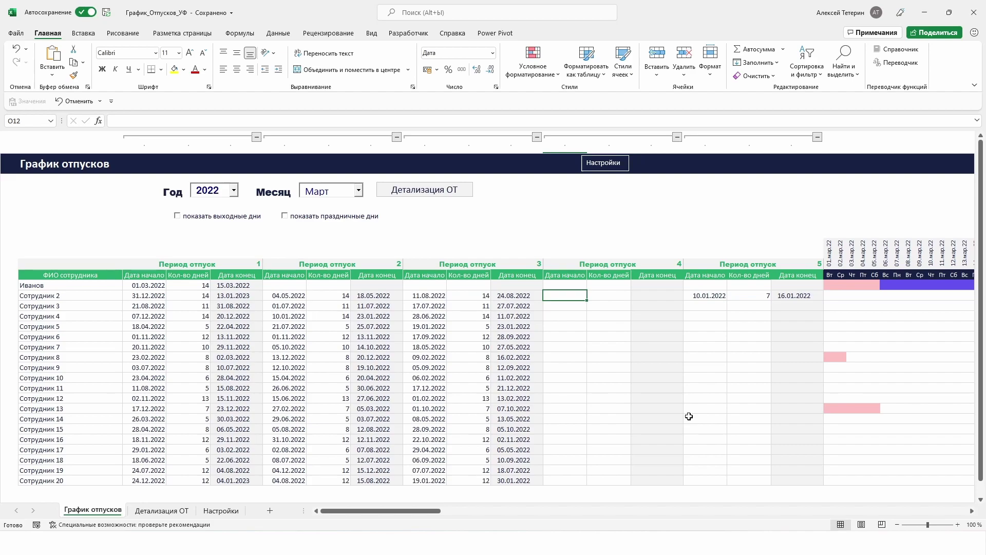
type("10/0")
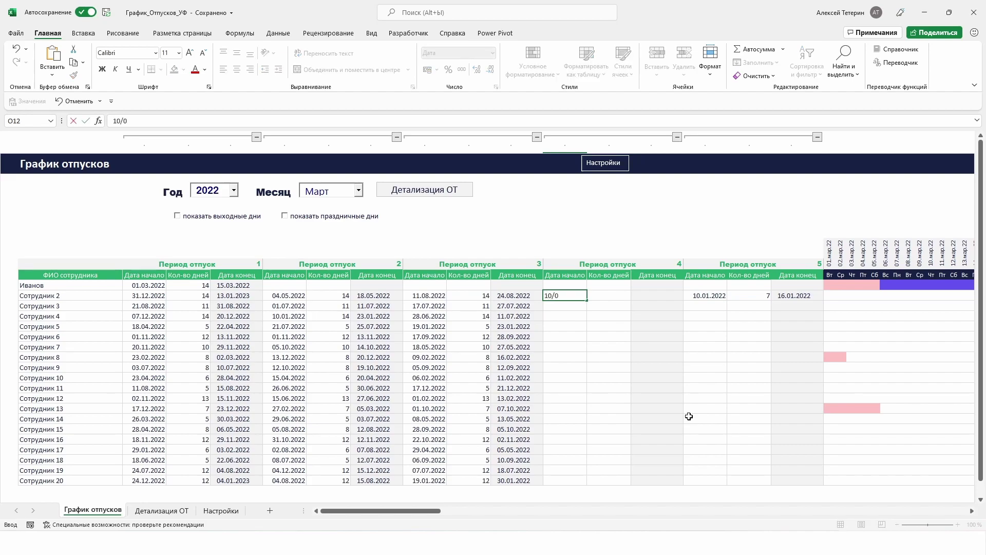
type("3/2022")
key("Tab")
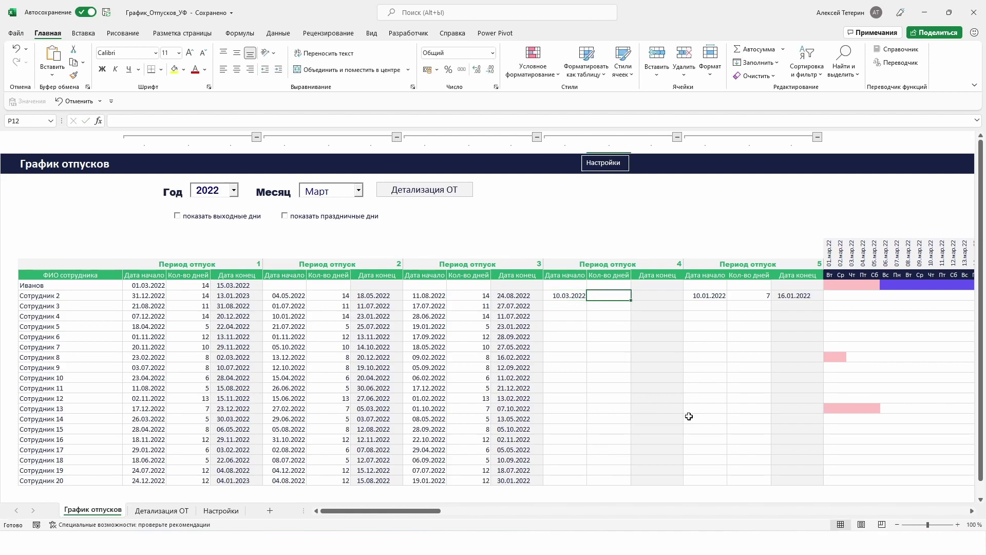
type("5")
key("Tab")
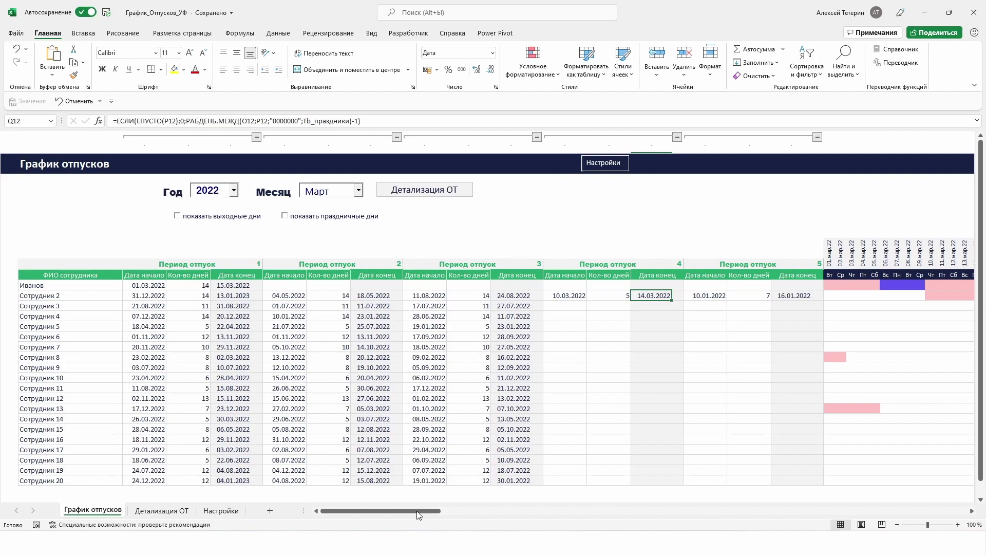
left_click_drag(423, 513, 479, 515)
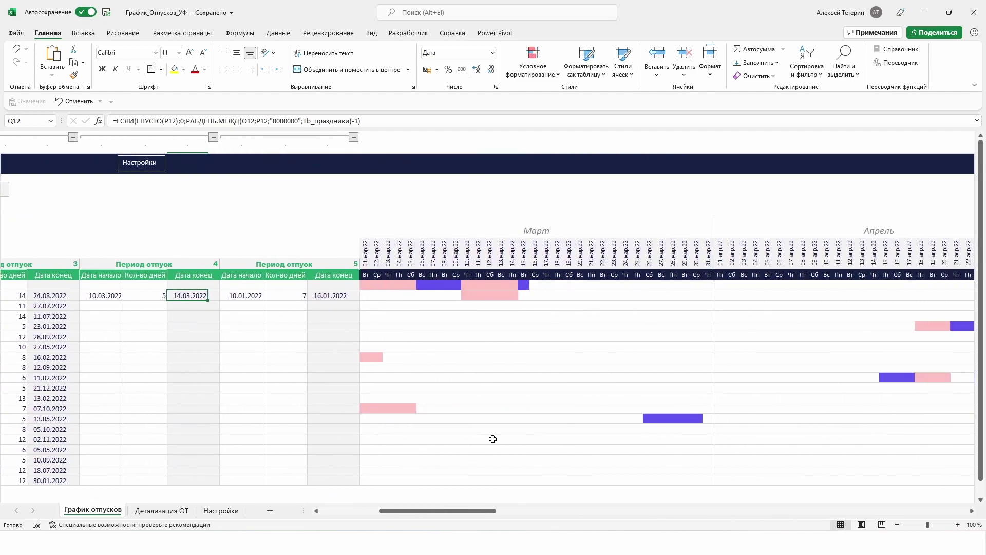
Step: Inspect the calendar formulas for 10, 12 and 14 March and the period 5 end-date formula
left_click(468, 297)
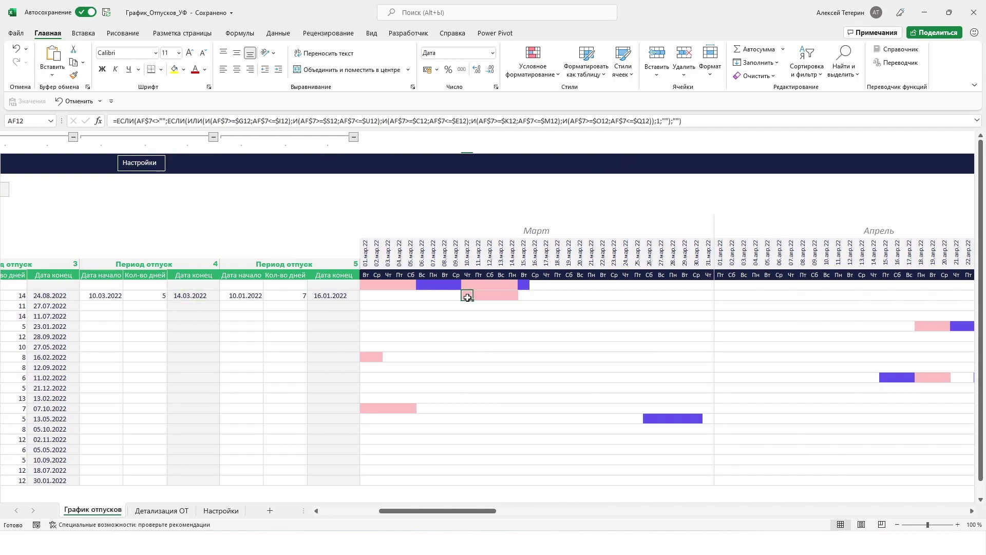
left_click(513, 295)
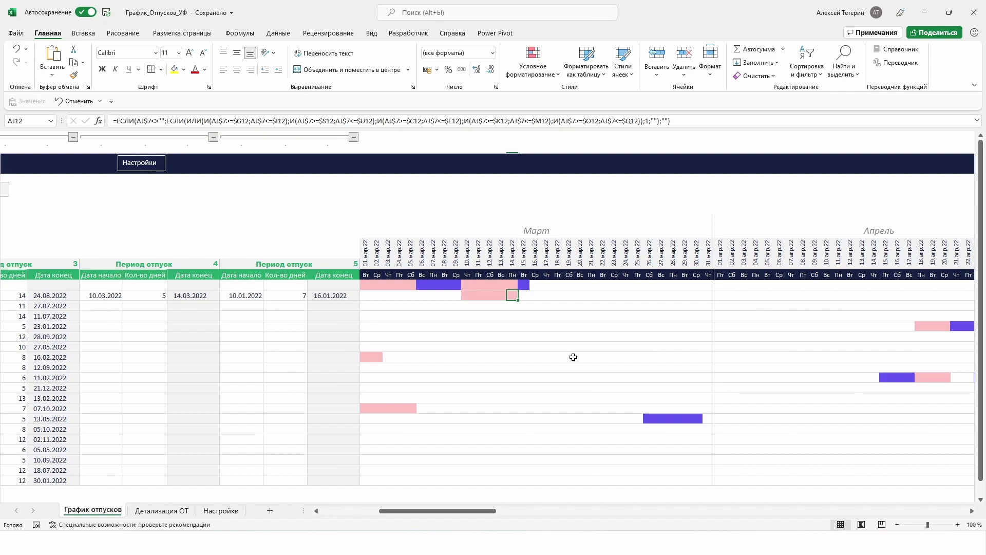
left_click(488, 283)
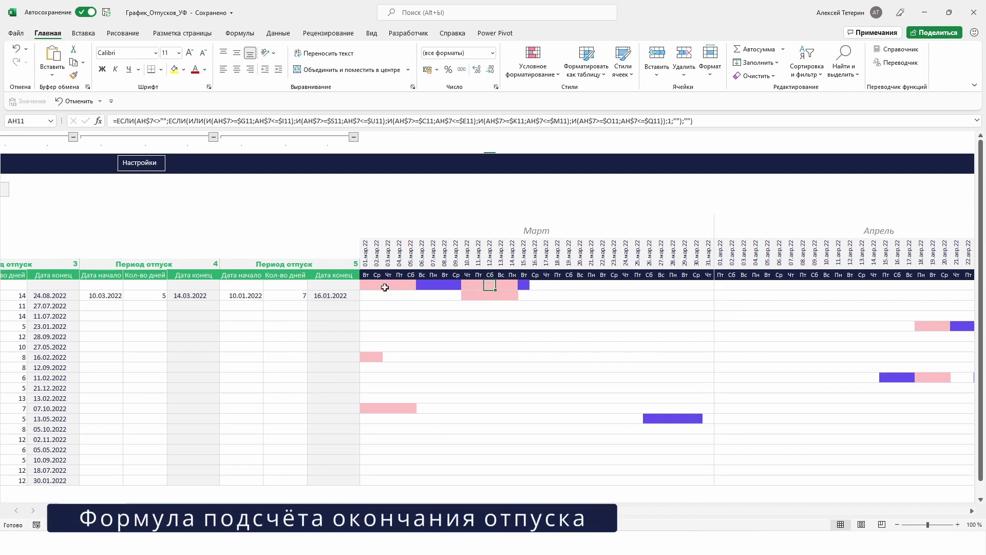
left_click(335, 296)
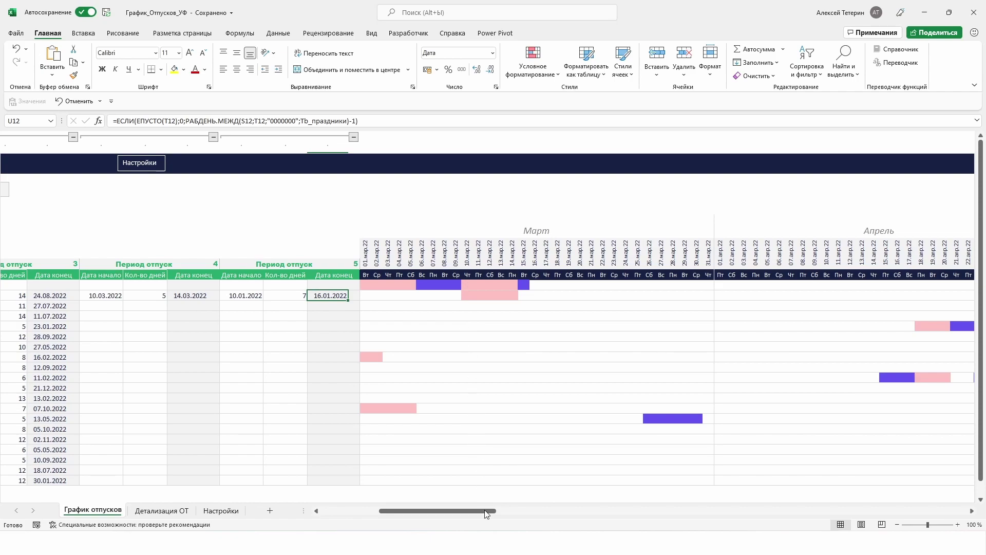
Step: Review the first employee's start date and period 1 end-date formula
left_click_drag(487, 510, 428, 511)
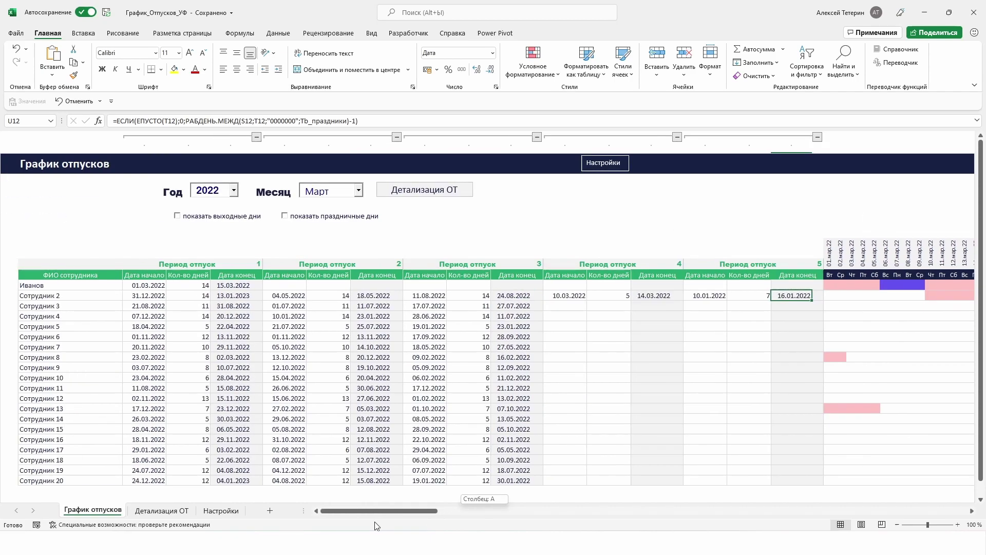
left_click(146, 289)
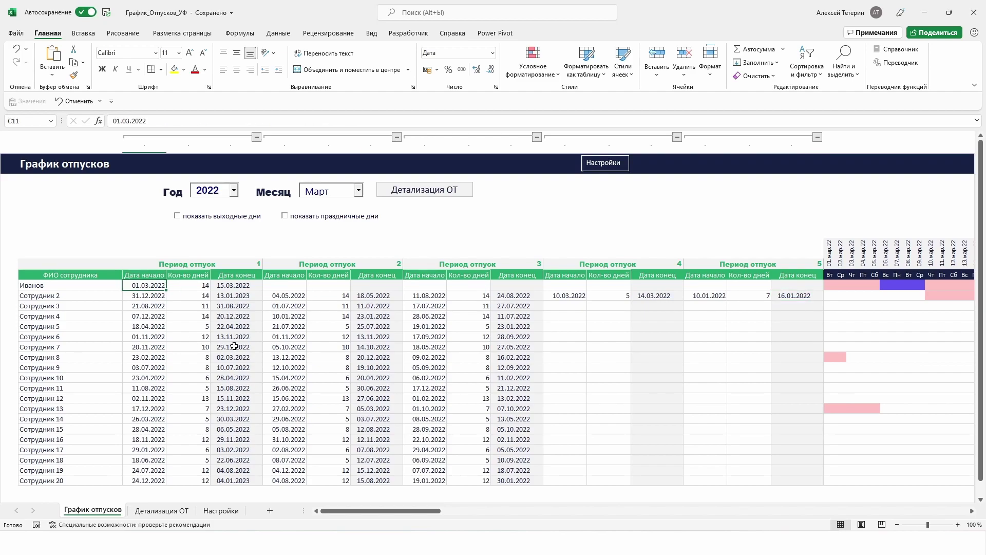
left_click(237, 288)
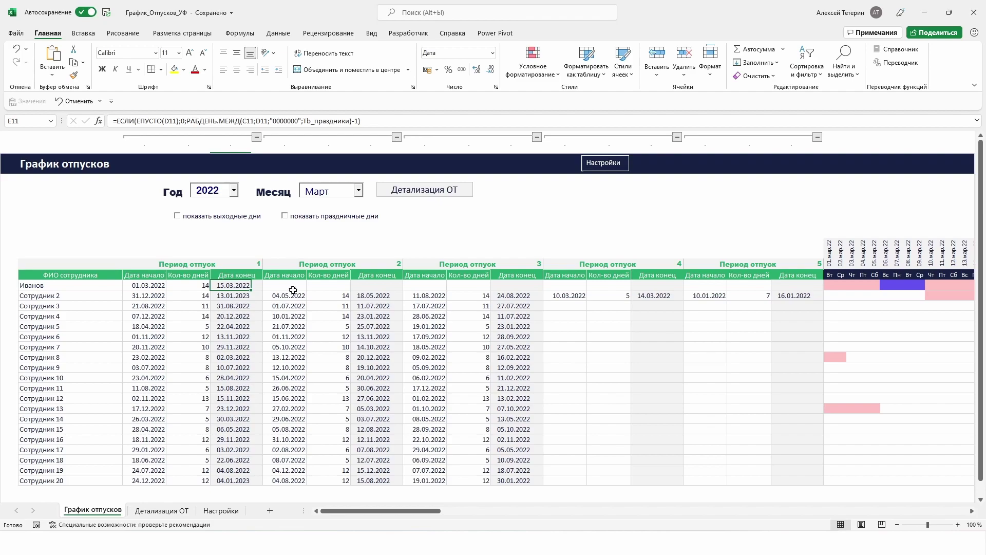
Step: Turn on 'показать праздничные дни' so 8 March is shaded as a holiday column
left_click(307, 218)
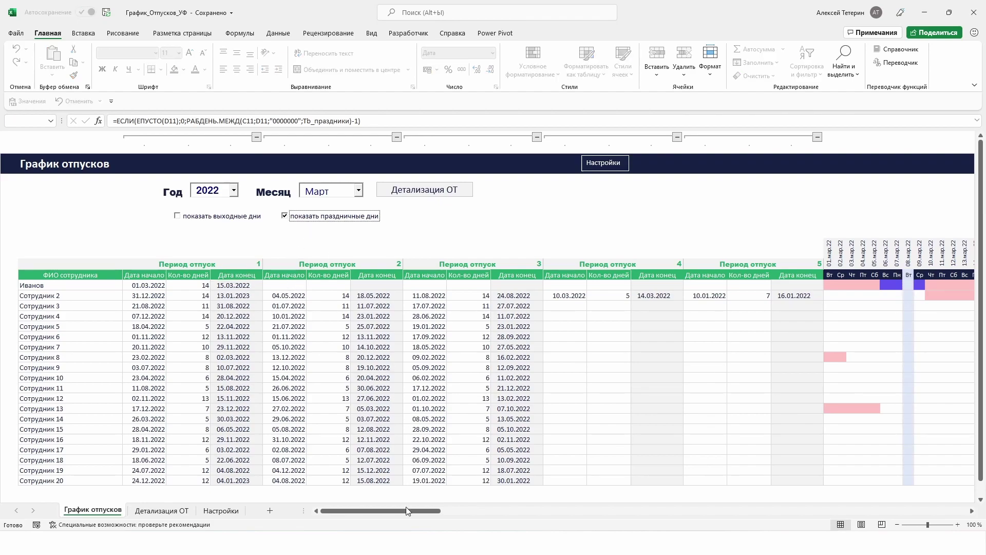
left_click_drag(406, 511, 459, 511)
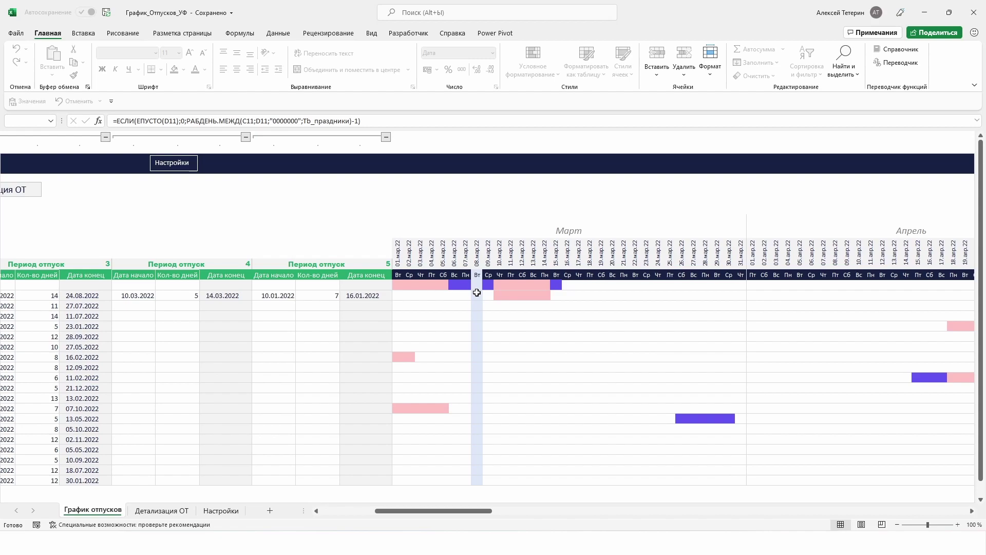
left_click_drag(484, 511, 428, 516)
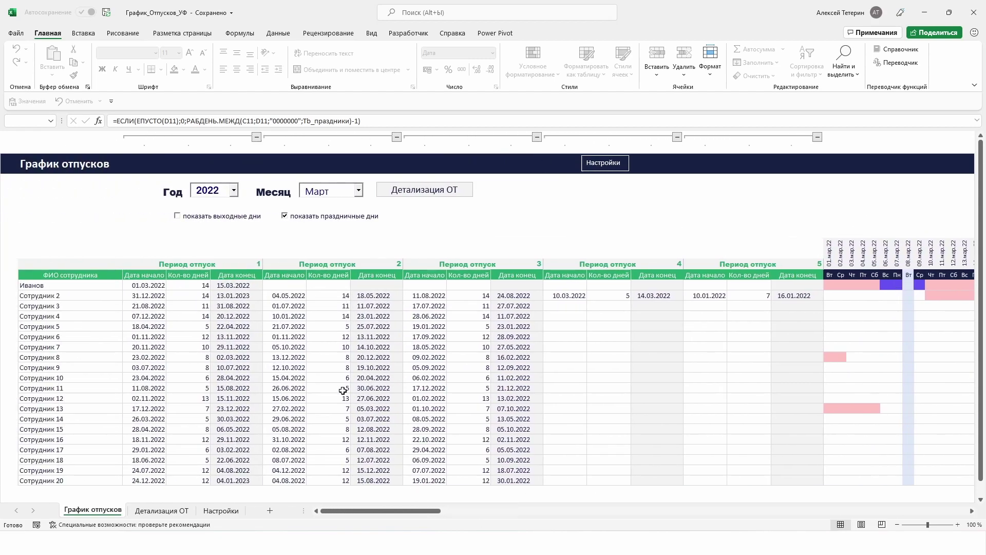
left_click(240, 283)
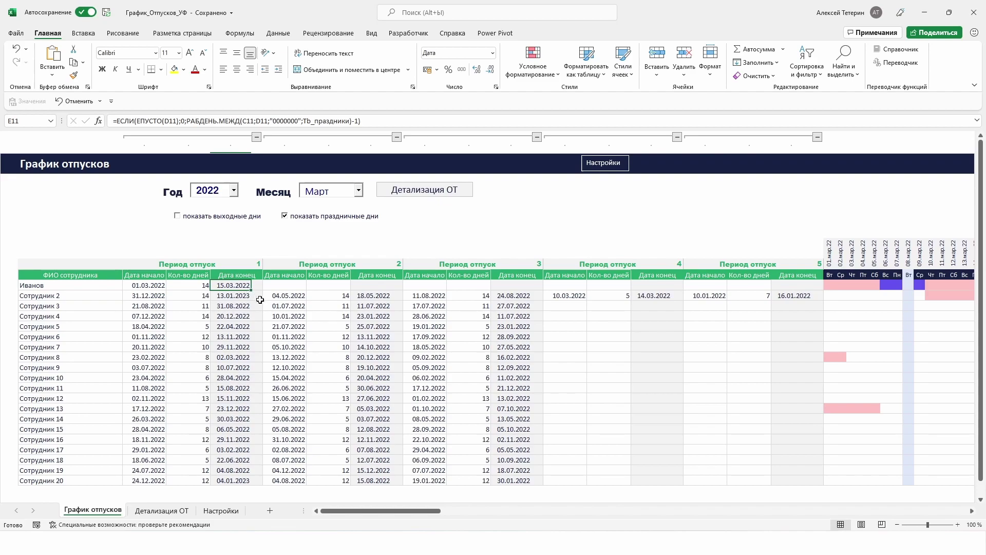
left_click(232, 218)
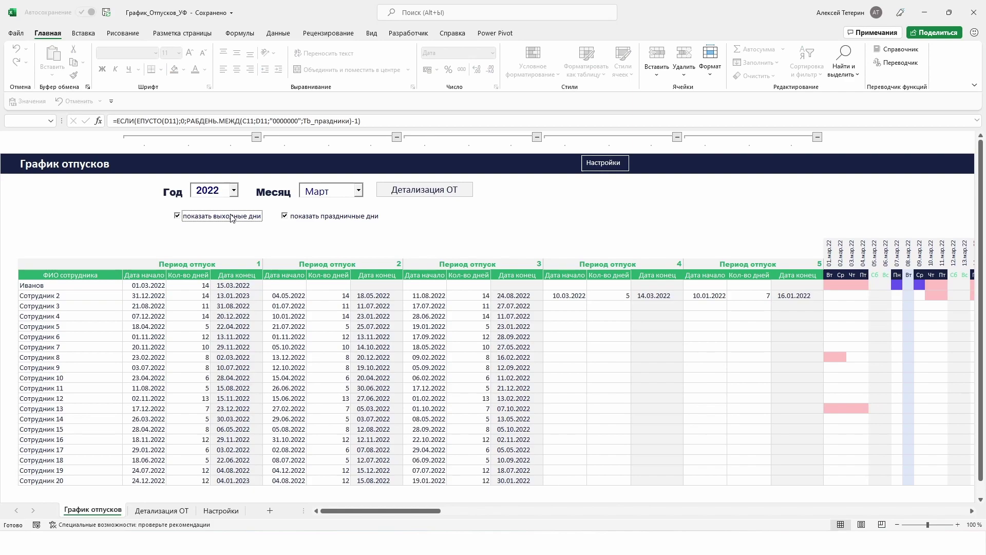
left_click_drag(421, 511, 479, 514)
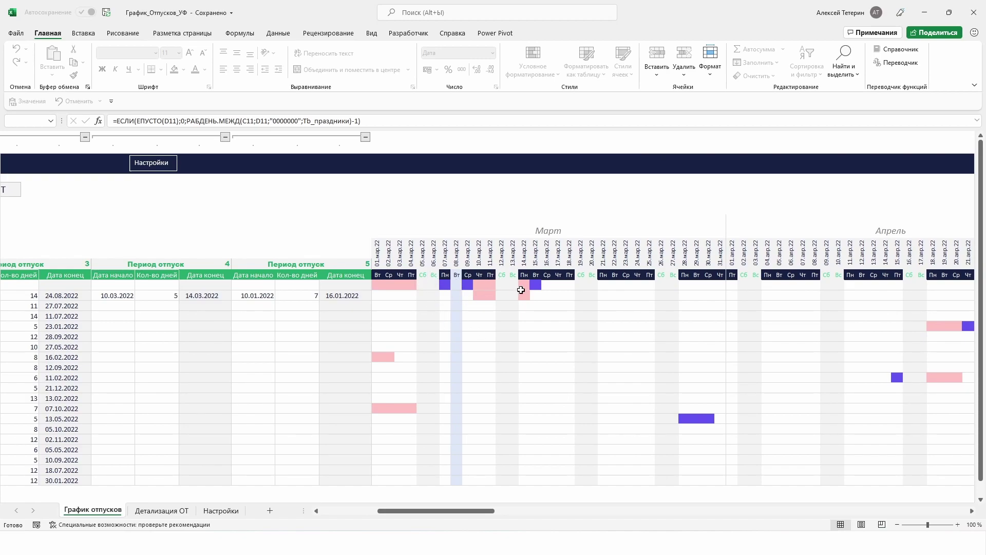
left_click(547, 285)
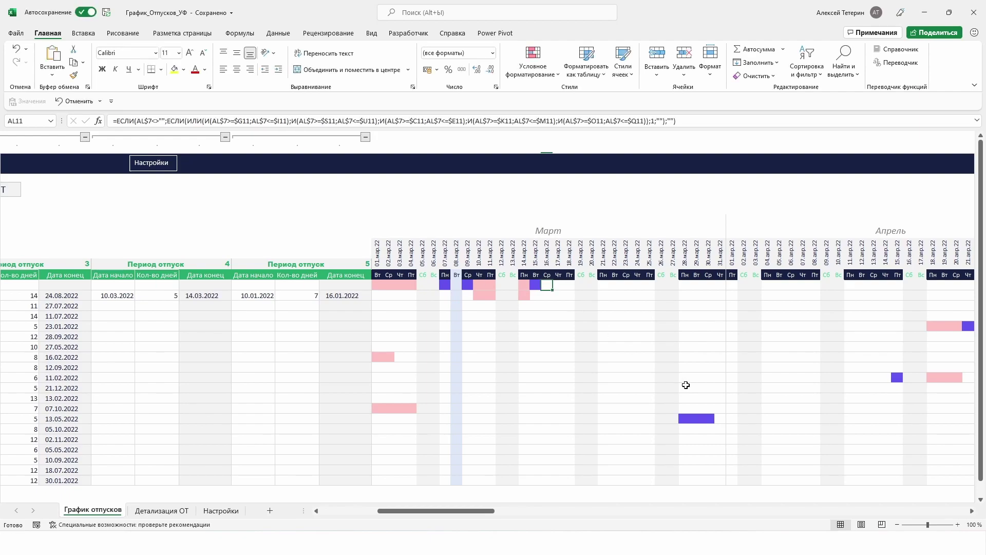
key("Right")
key("Right")
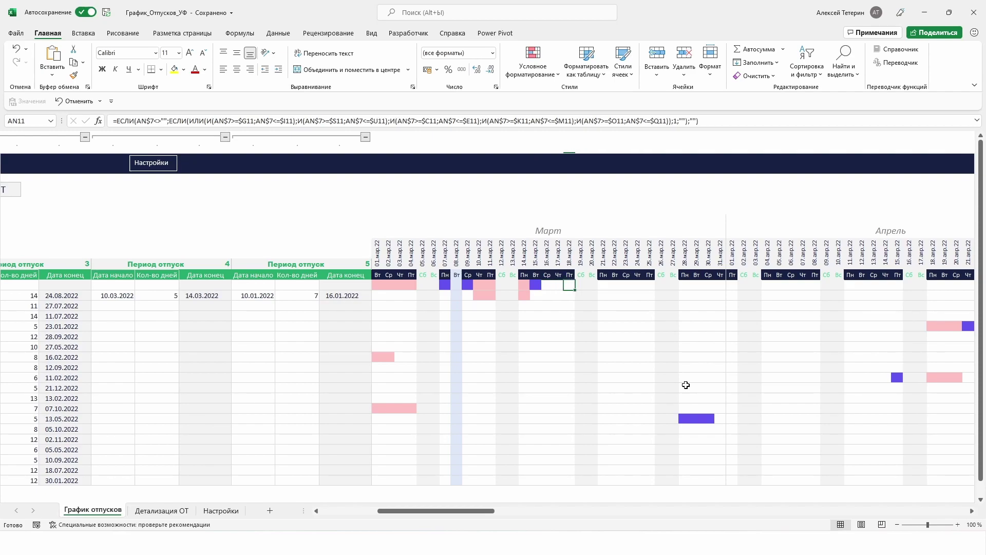
key("Right")
key("Right")
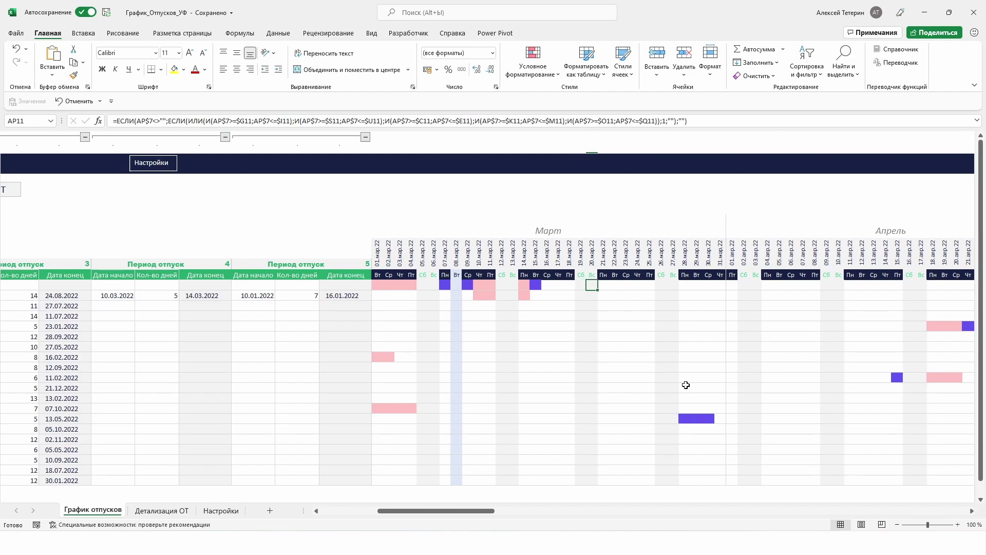
key("Right")
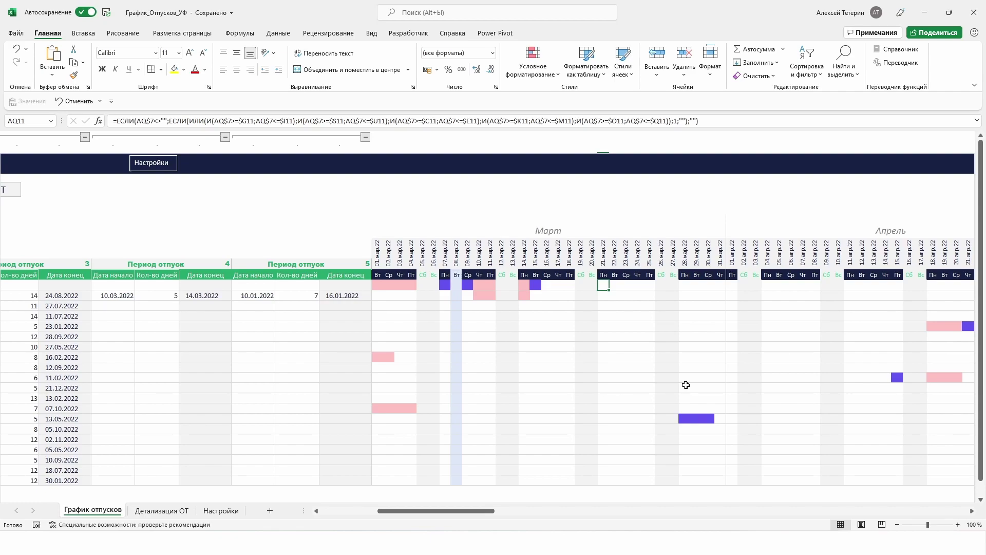
key("Left")
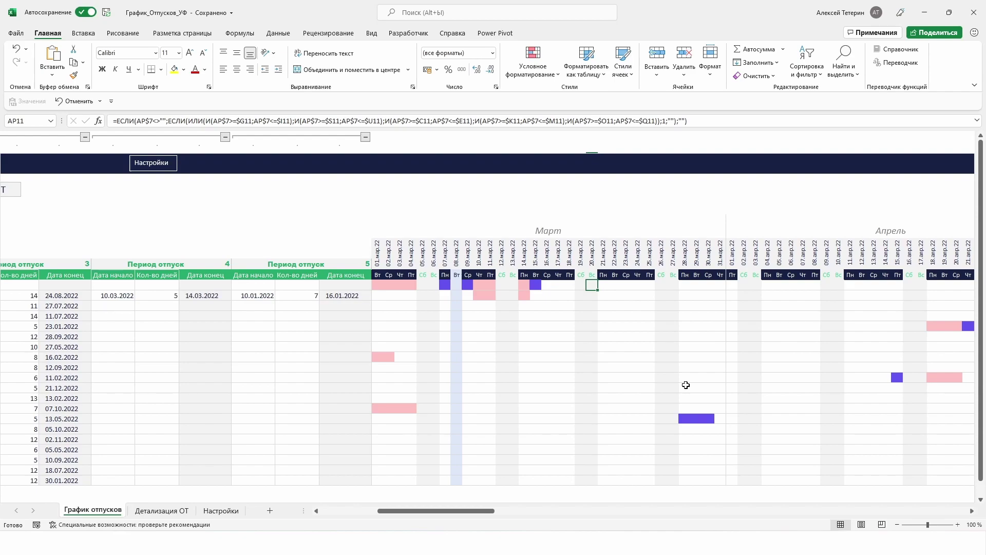
left_click_drag(480, 511, 377, 515)
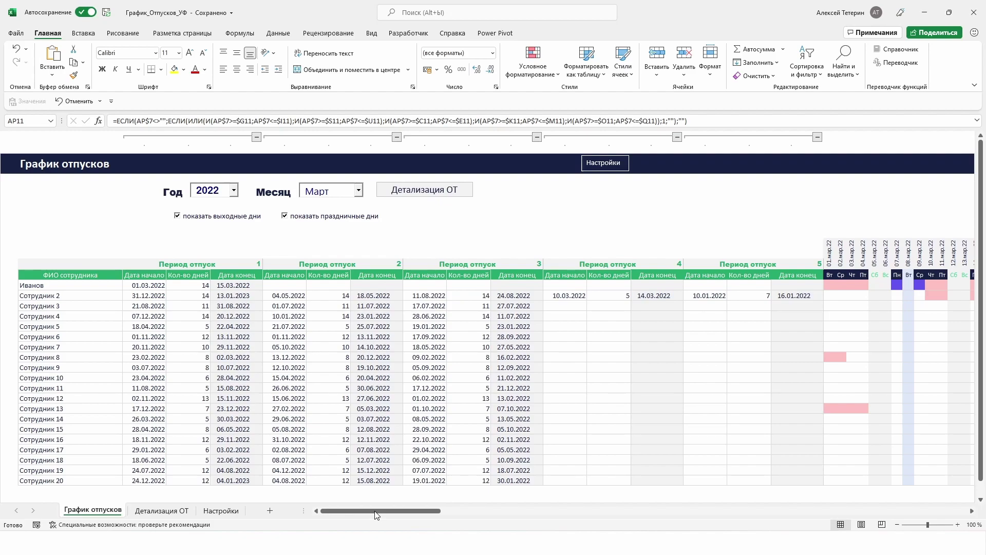
Step: Overwrite E11's end-date formula with 20.03.2022 and check the lengthened calendar bar
left_click(251, 286)
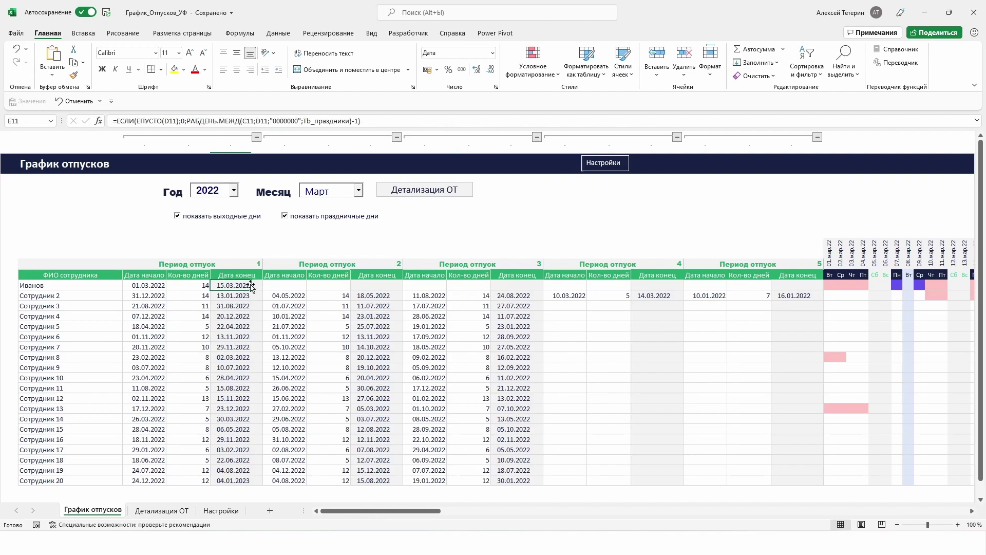
type("20/0")
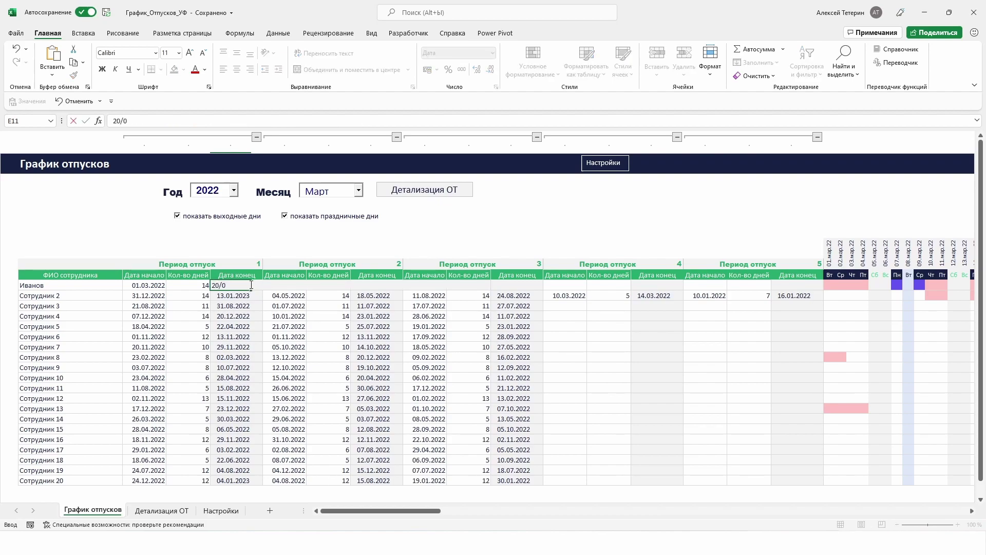
type("3/22")
key("Return")
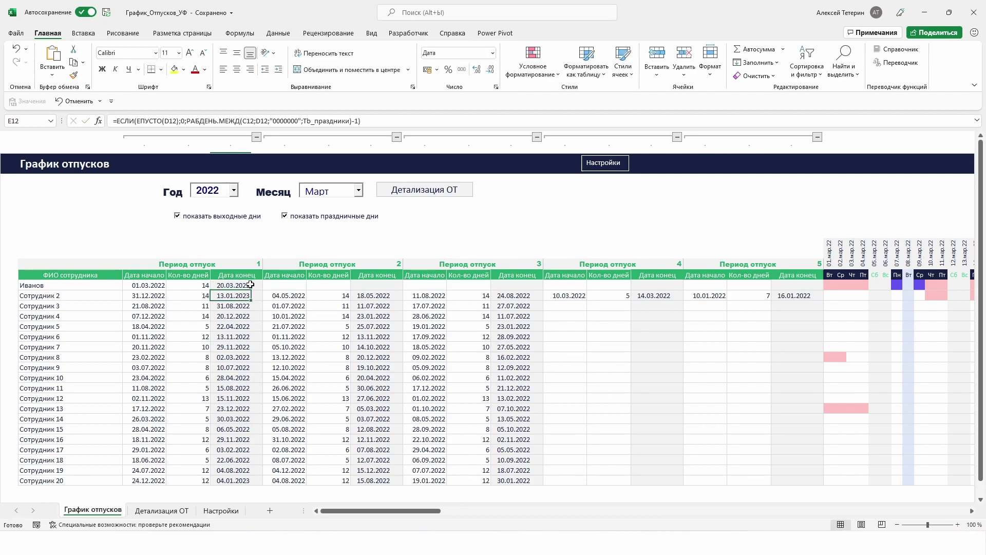
left_click_drag(405, 510, 482, 515)
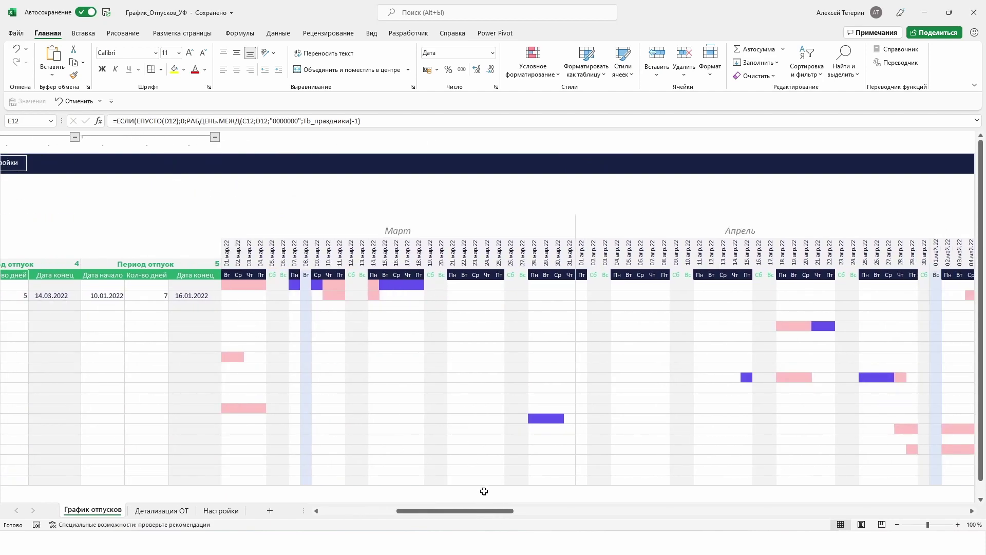
left_click_drag(494, 511, 423, 513)
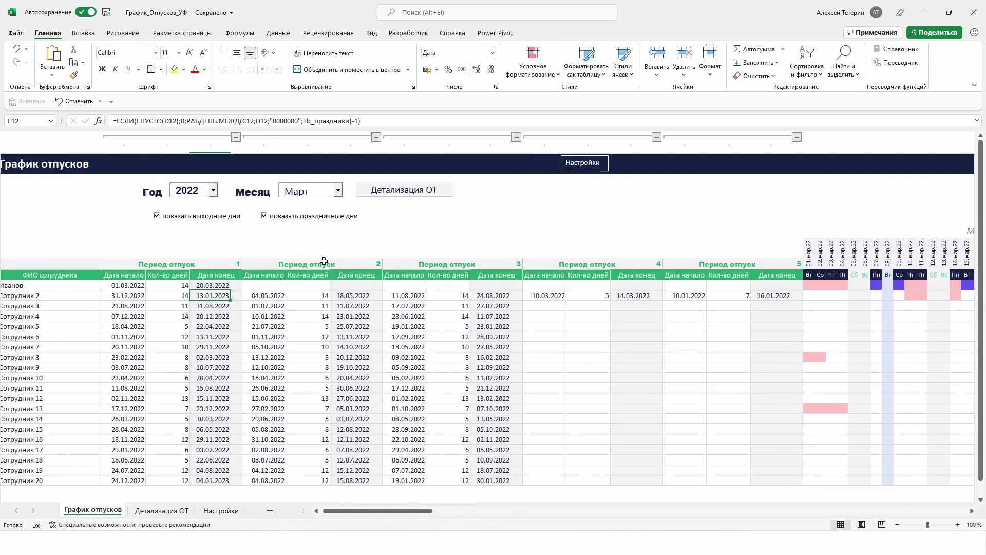
Step: Untick the holiday and weekend display options and inspect a calendar cell's formula
left_click(324, 216)
left_click(156, 216)
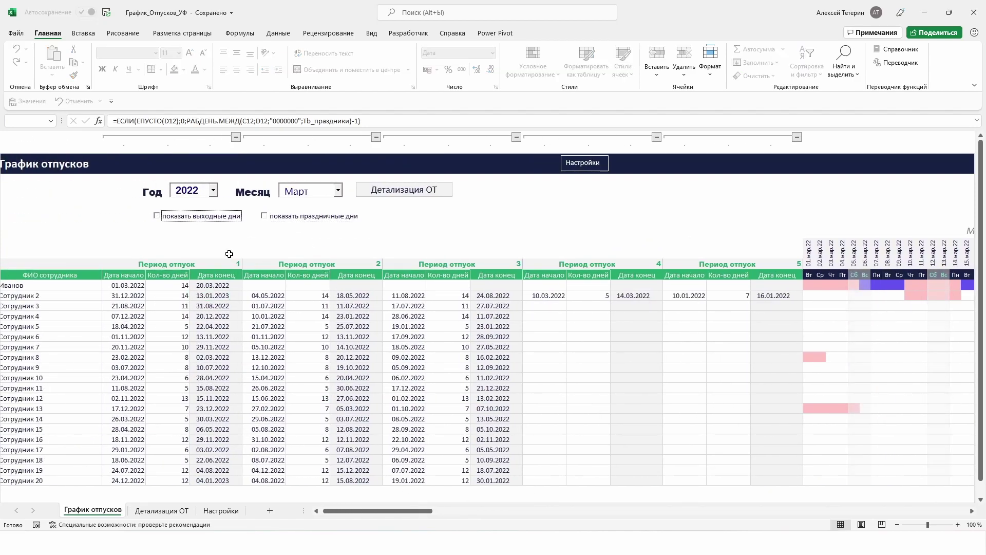
left_click_drag(401, 511, 444, 518)
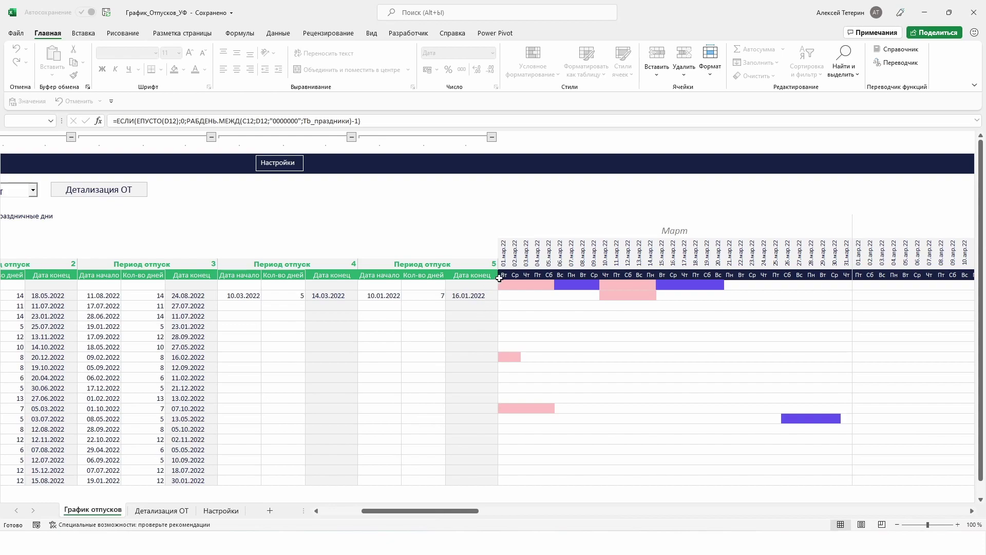
left_click_drag(504, 284, 722, 284)
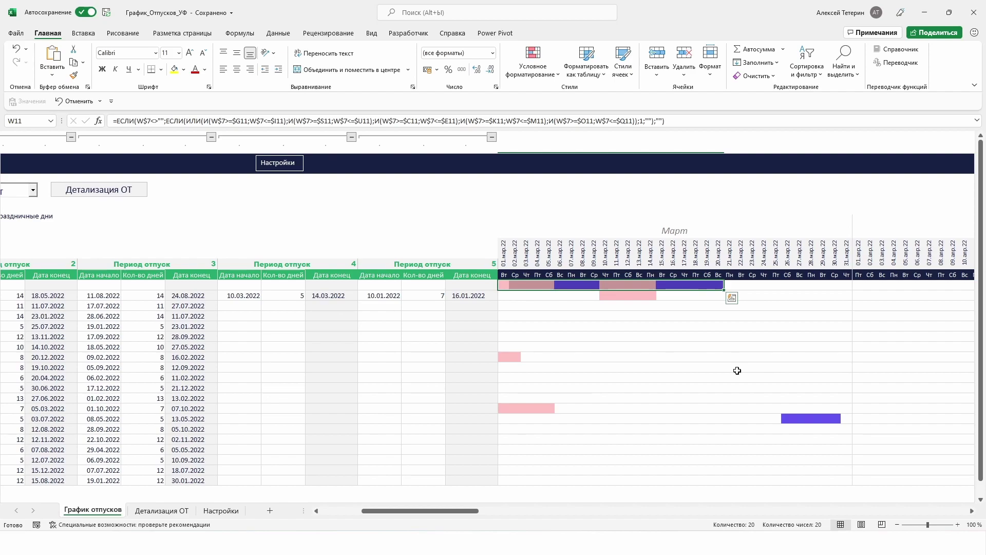
left_click(737, 371)
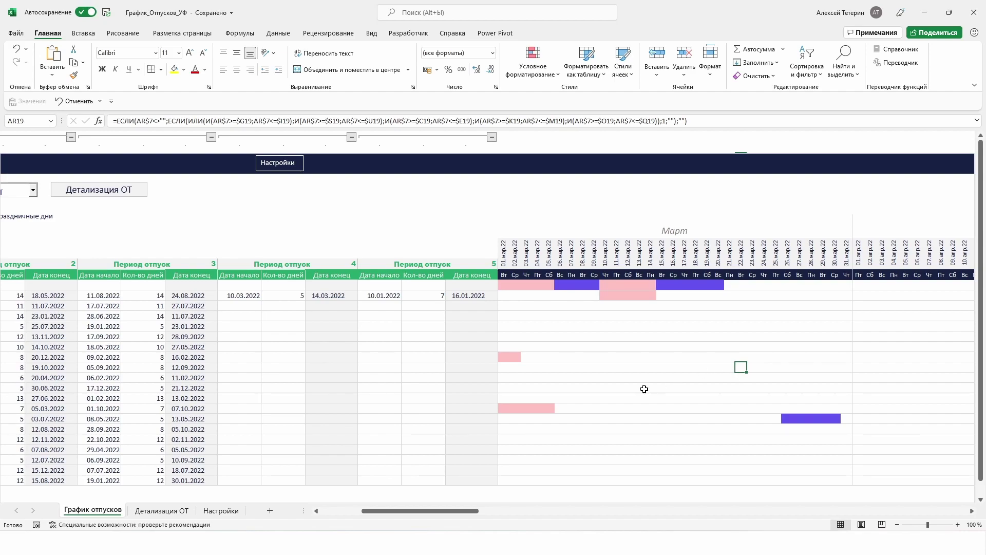
left_click_drag(475, 511, 433, 514)
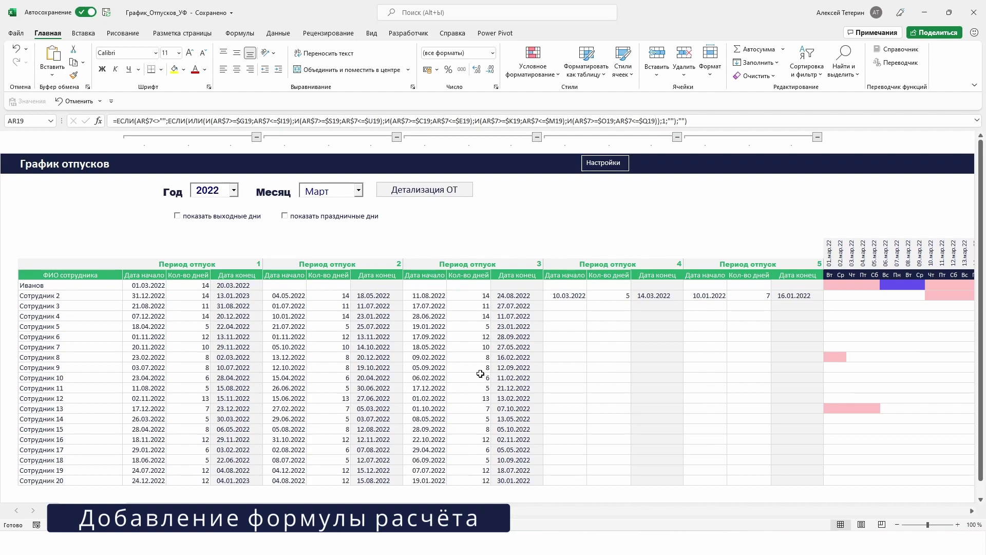
Step: Check E11's 20.03.2022 end date, then go to the Настройки settings sheet
left_click(232, 285)
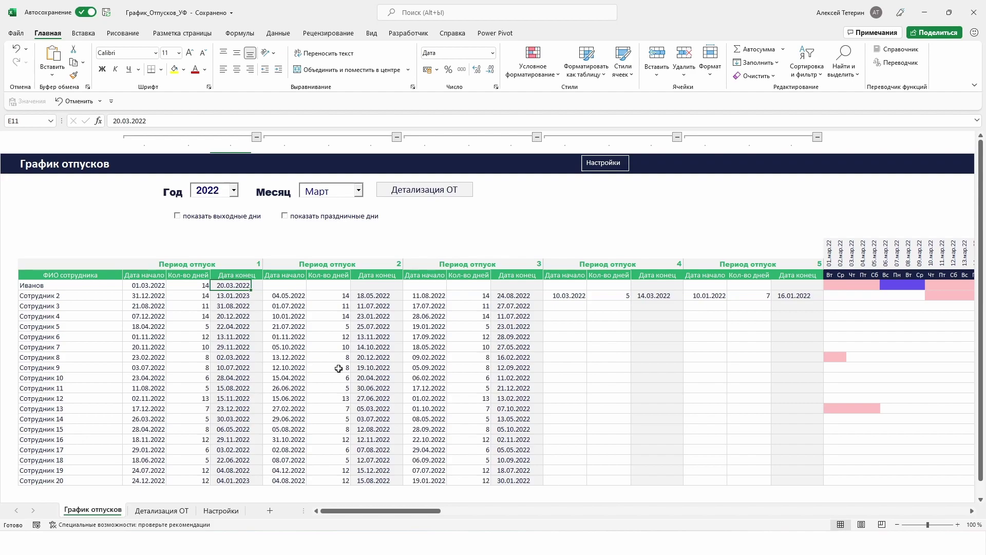
left_click(621, 163)
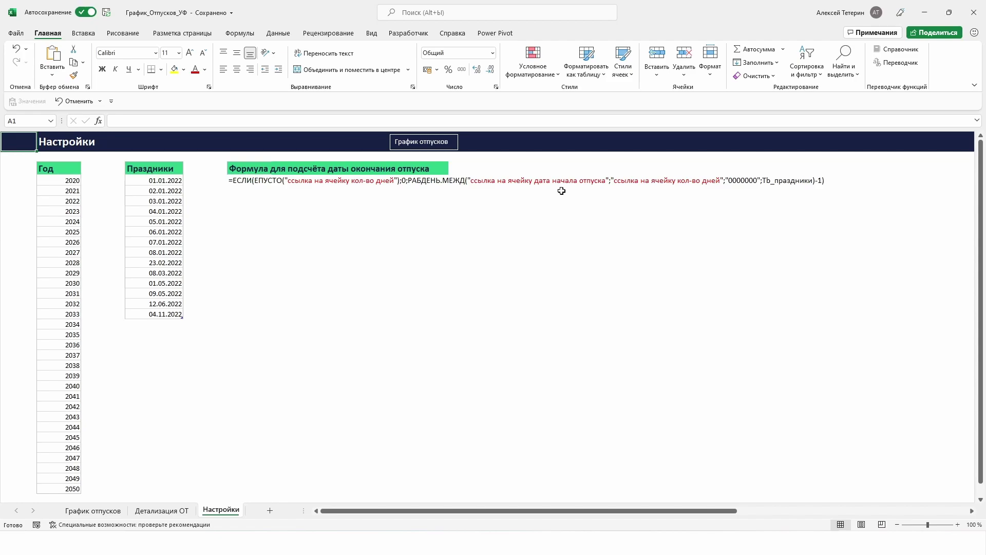
Step: Copy the end-date formula text from Настройки cell F4, then return to График отпусков
left_click(238, 181)
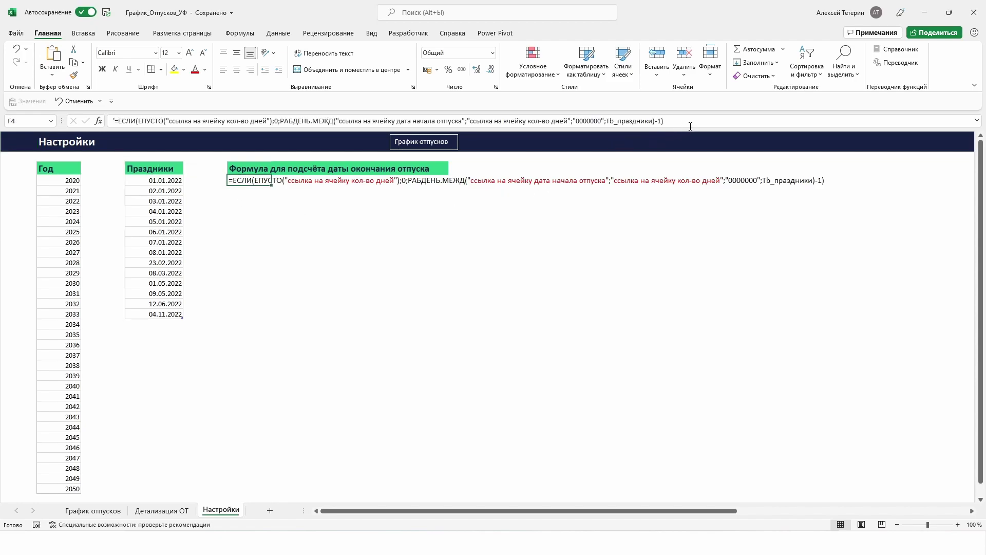
left_click_drag(690, 125, 115, 121)
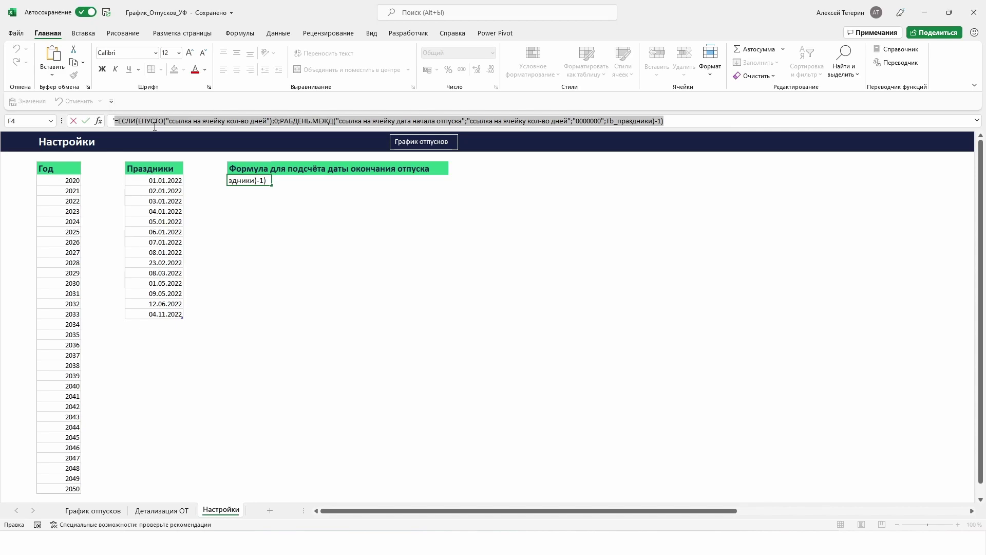
key("Escape")
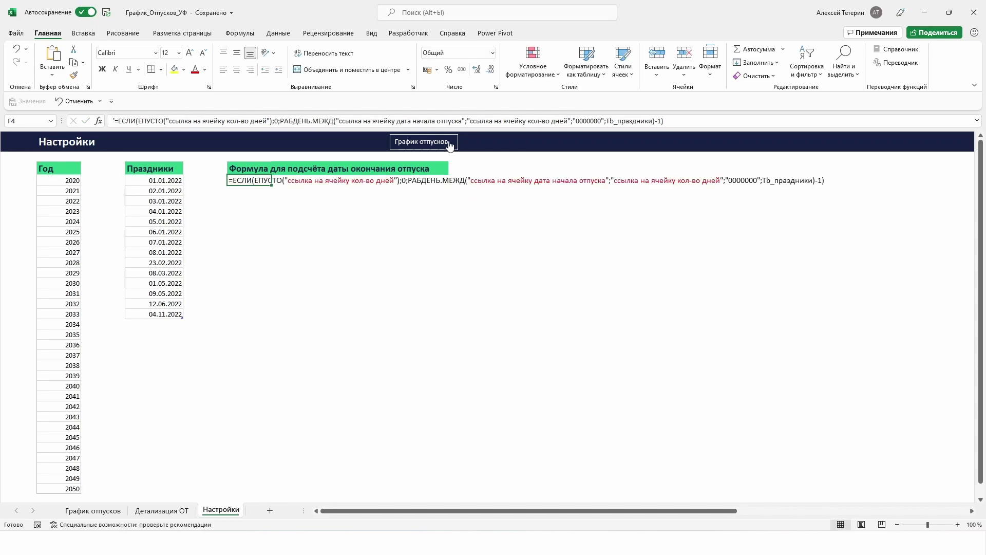
left_click(450, 147)
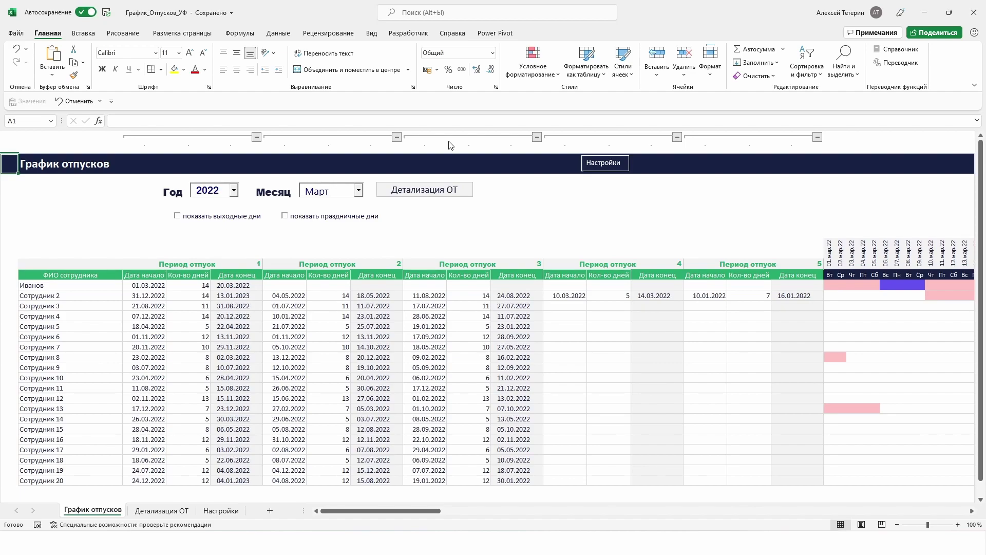
Step: Paste the end-date formula over the typed 20.03.2022 in E11
left_click(251, 284)
left_click(218, 287)
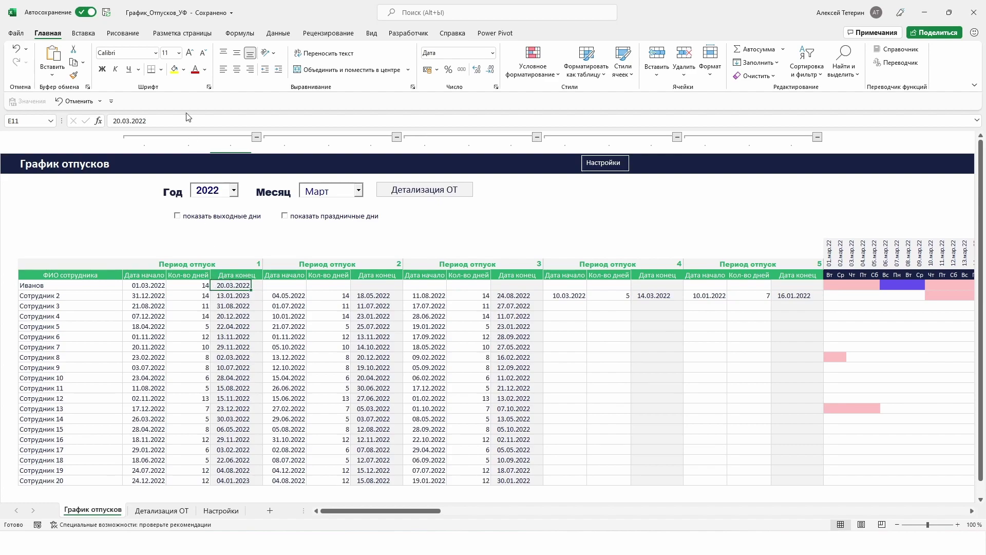
left_click_drag(211, 122, 61, 112)
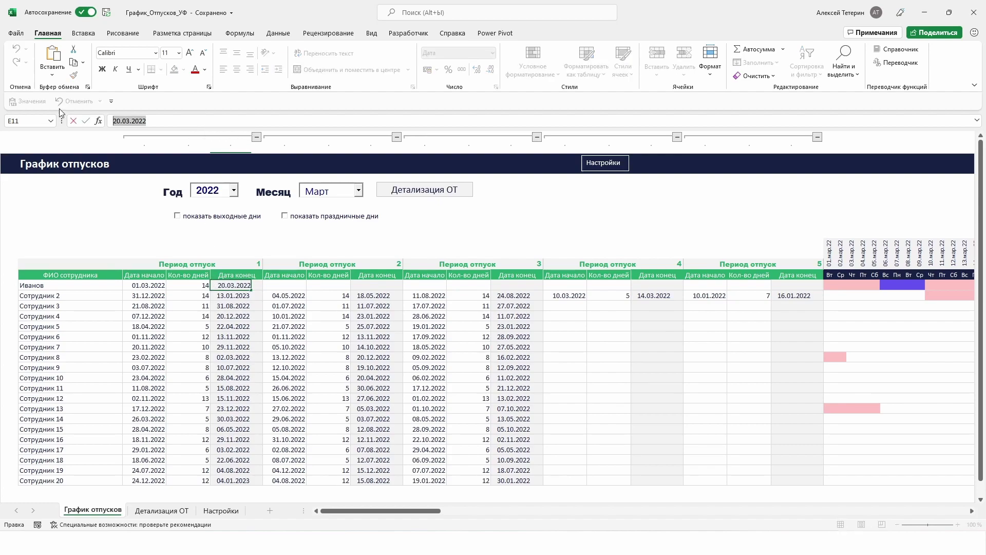
type("=ЕСЛИ(ЕПУСТО(\"ссылка на ячейку кол-во дней\");0;РАБДЕНЬ.МЕЖД(\"ссылка на ячейку дата начала отпуска\";\"ссылка на ячейку кол-во дней\";\"0000000\";Tb_праздники)-1)")
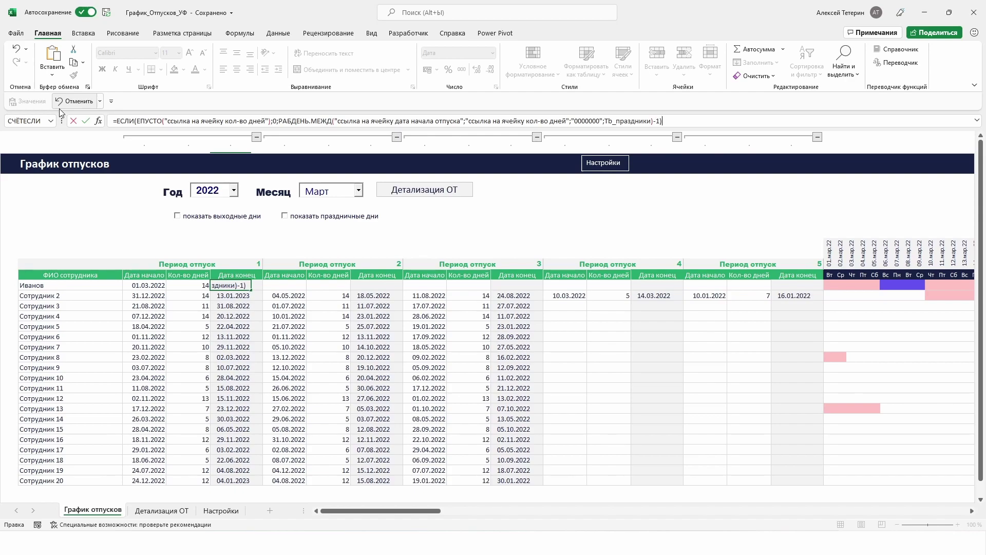
Step: Point the formula's placeholders at D11, C11 and D11, then commit it
left_click(213, 121)
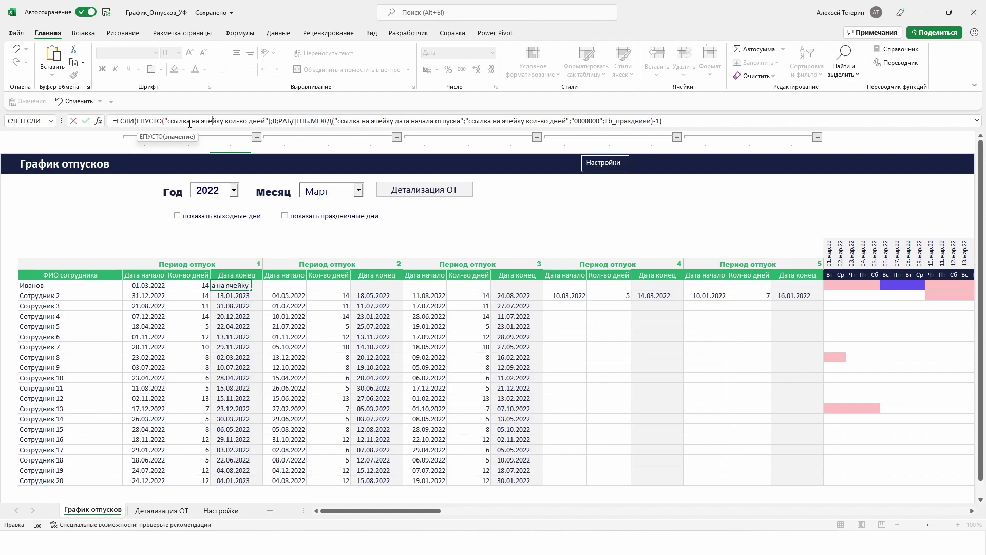
left_click(173, 138)
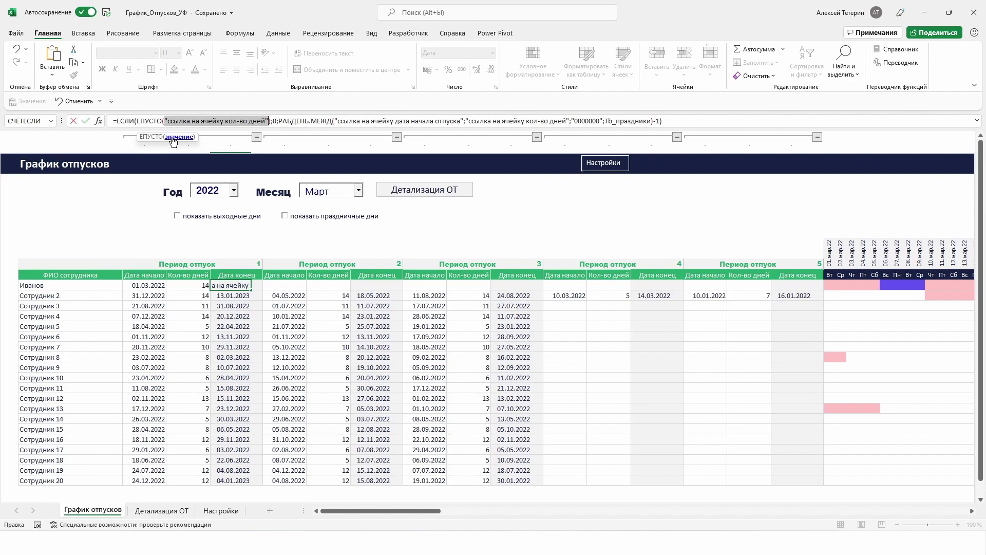
left_click(184, 285)
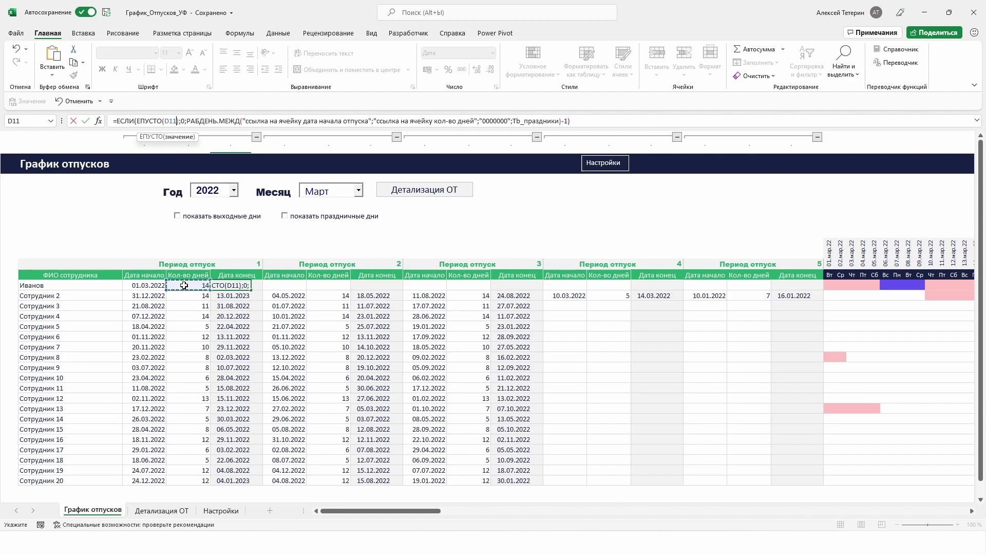
left_click(301, 120)
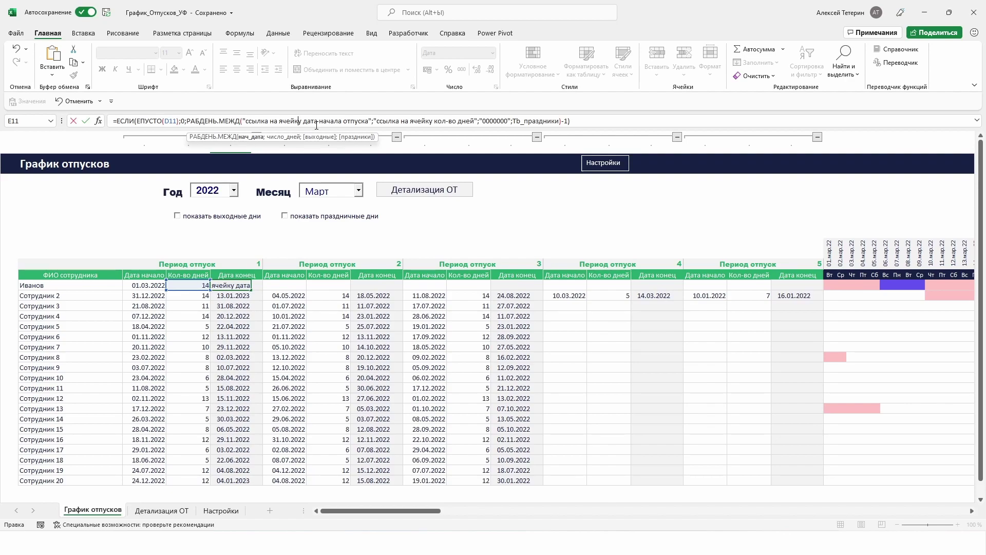
left_click(251, 139)
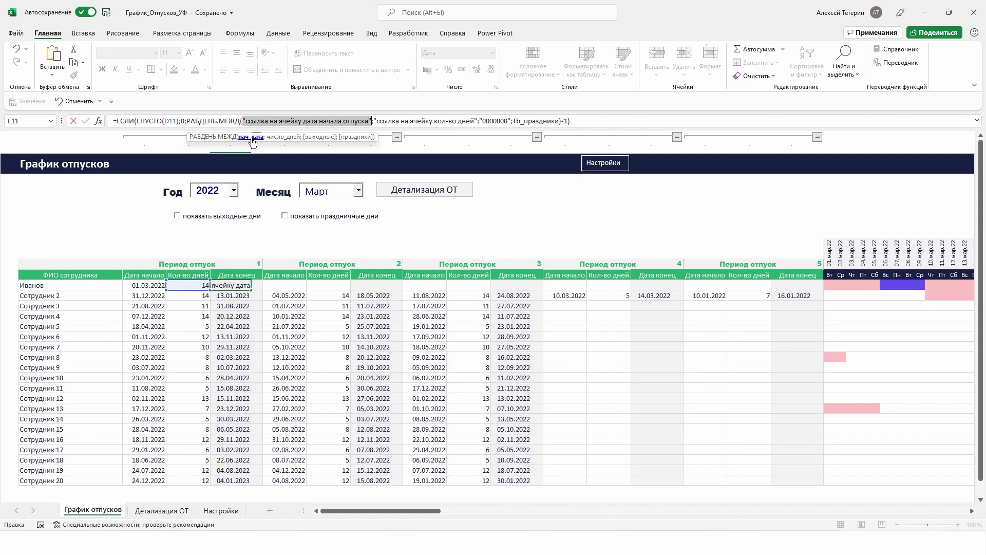
left_click(153, 284)
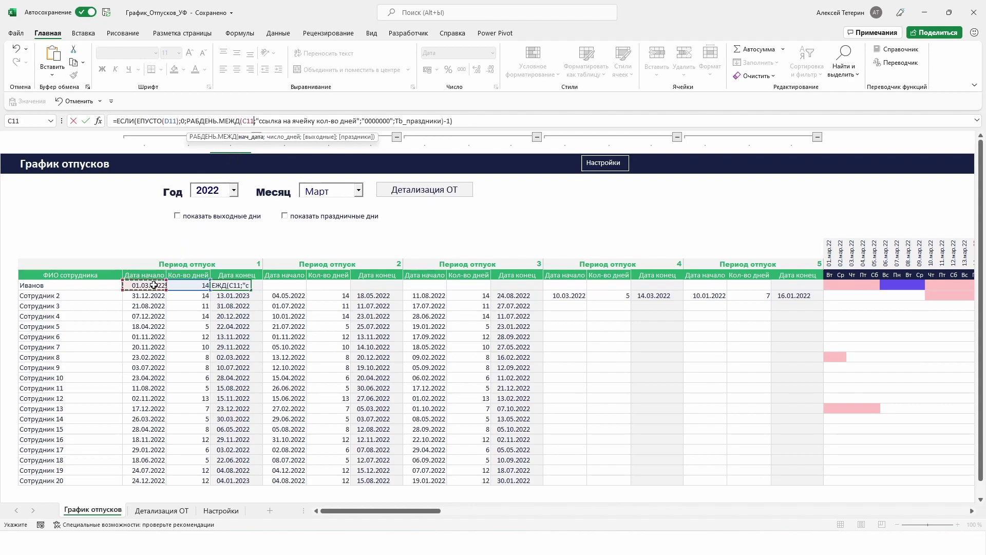
left_click(283, 120)
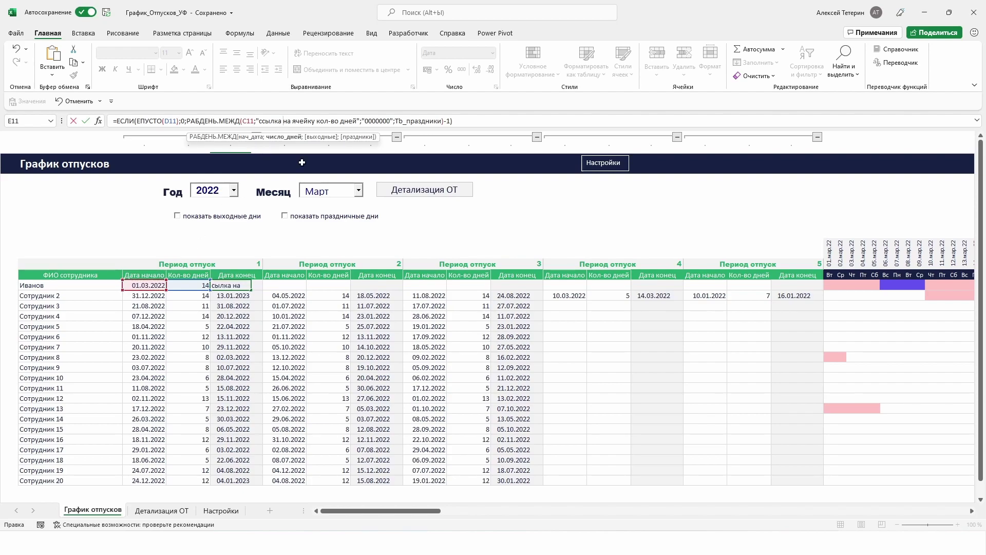
left_click(283, 138)
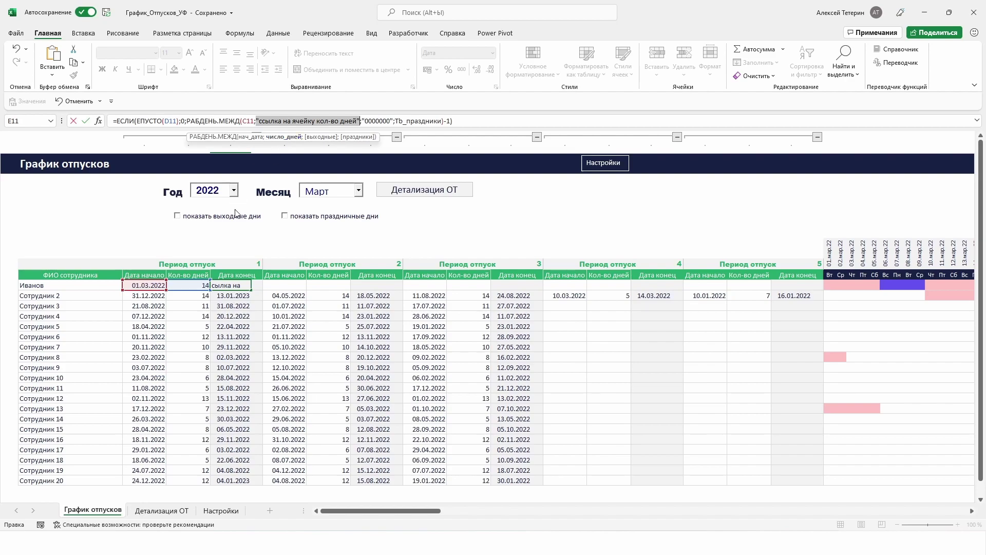
left_click(197, 286)
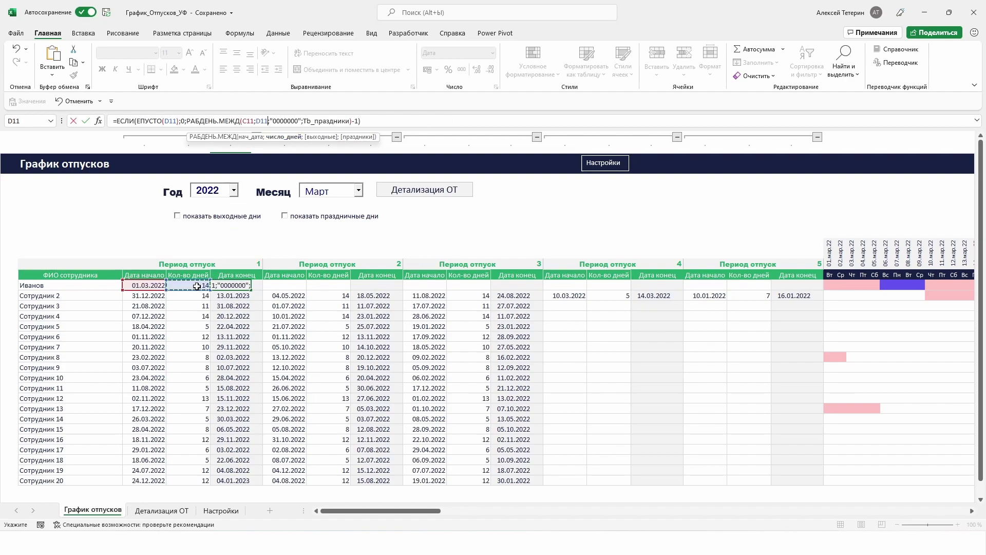
key("Return")
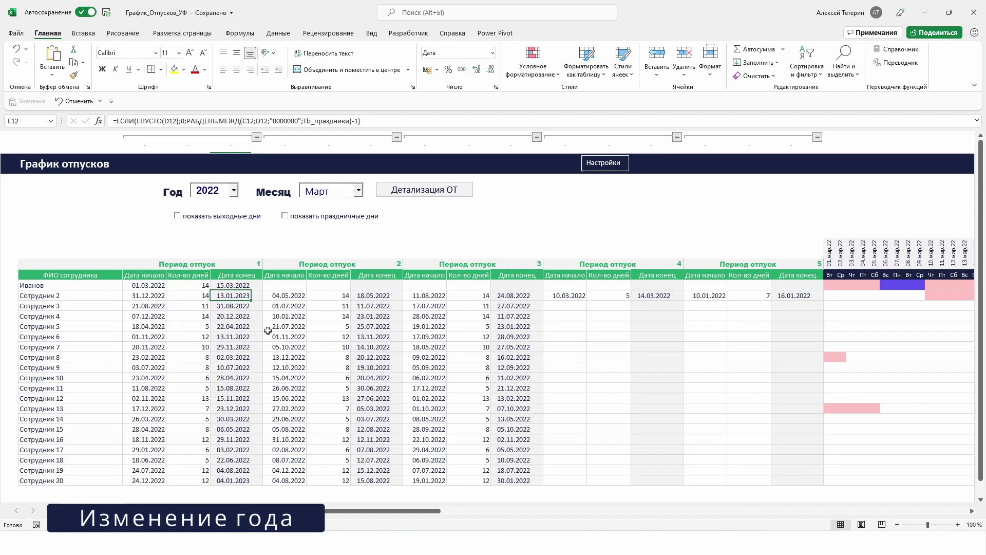
Step: Review the holiday dates and the Год year list on the Настройки sheet
left_click(616, 163)
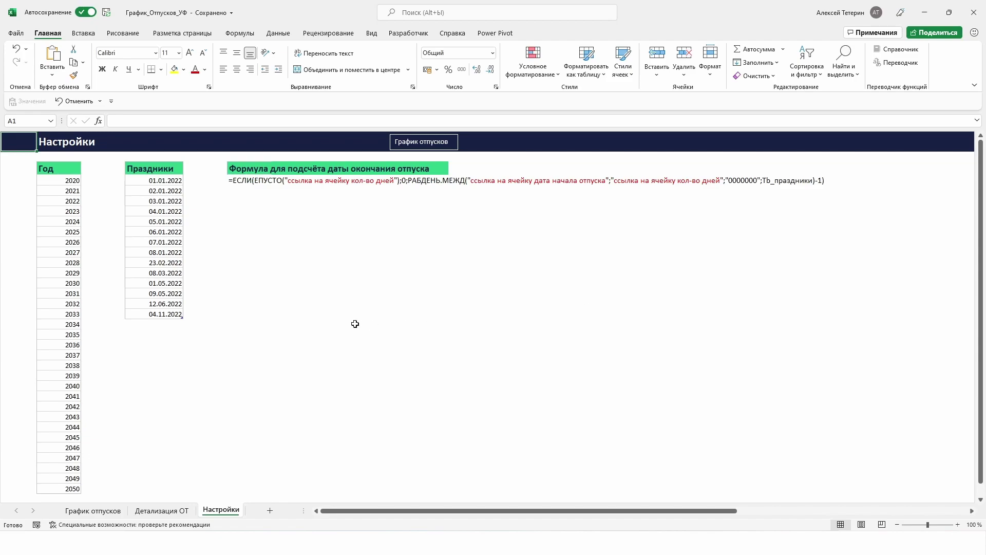
left_click(165, 180)
left_click(164, 221)
left_click(164, 293)
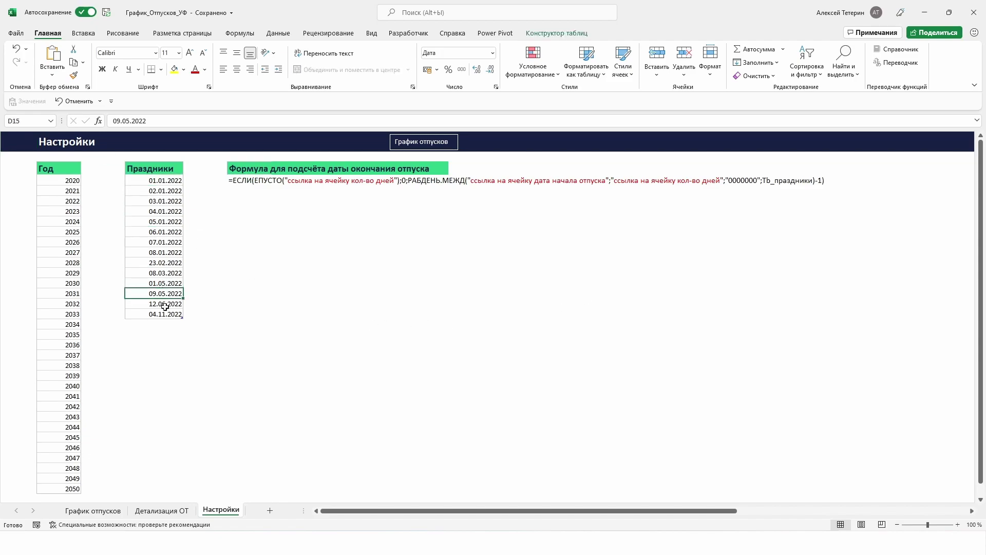
left_click(67, 181)
left_click(58, 273)
left_click(50, 376)
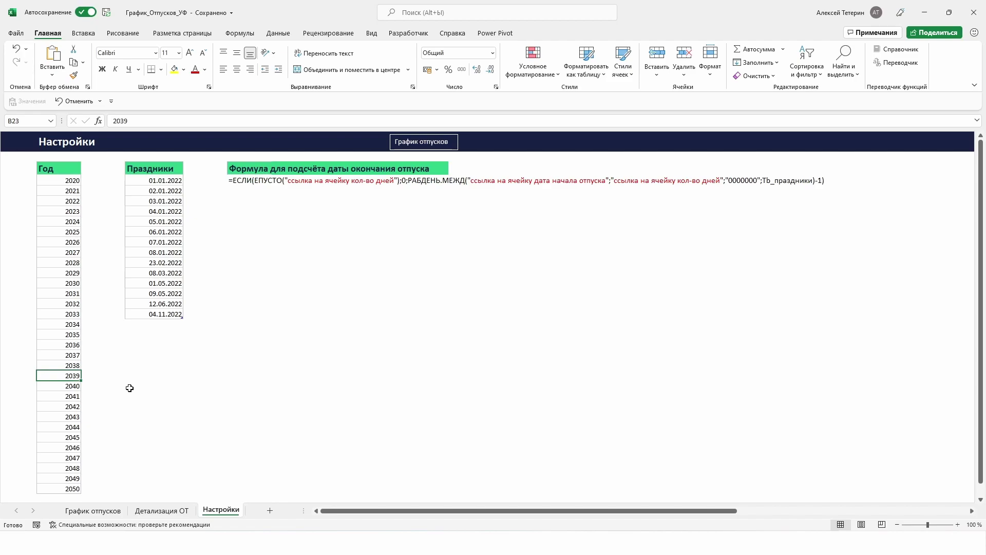
Step: Check the schedule's Год dropdown, leave it at 2022, and return to Настройки
left_click(116, 511)
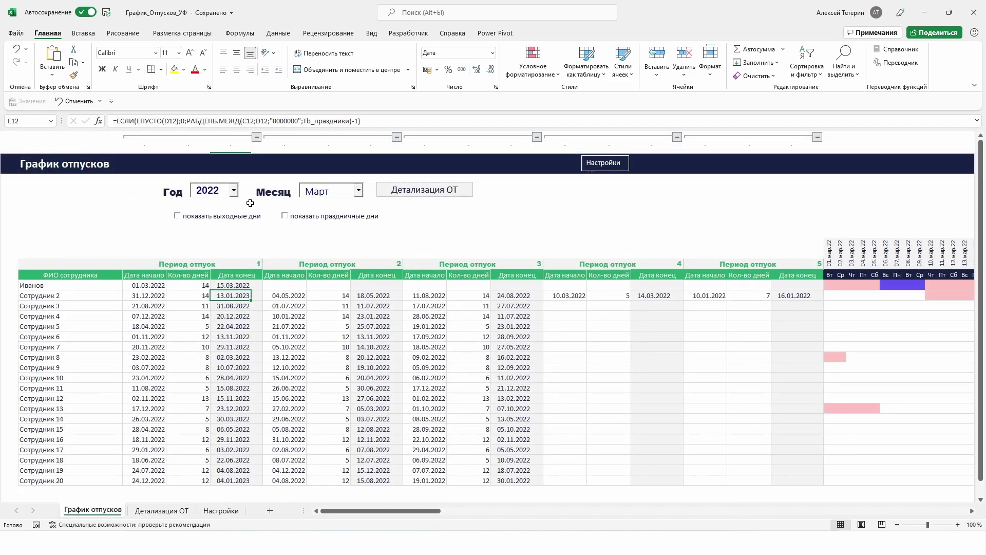
left_click(234, 190)
left_click_drag(236, 213, 237, 275)
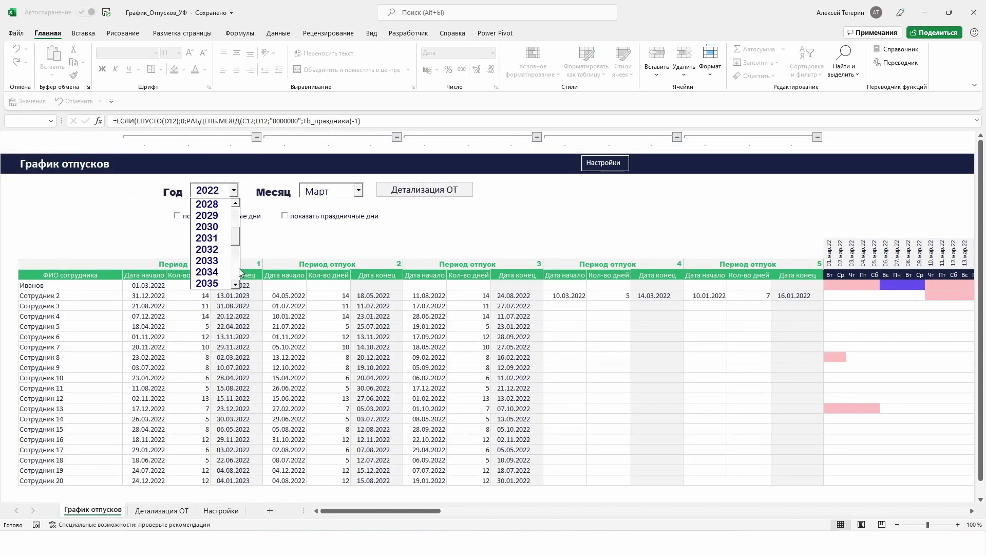
left_click(356, 247)
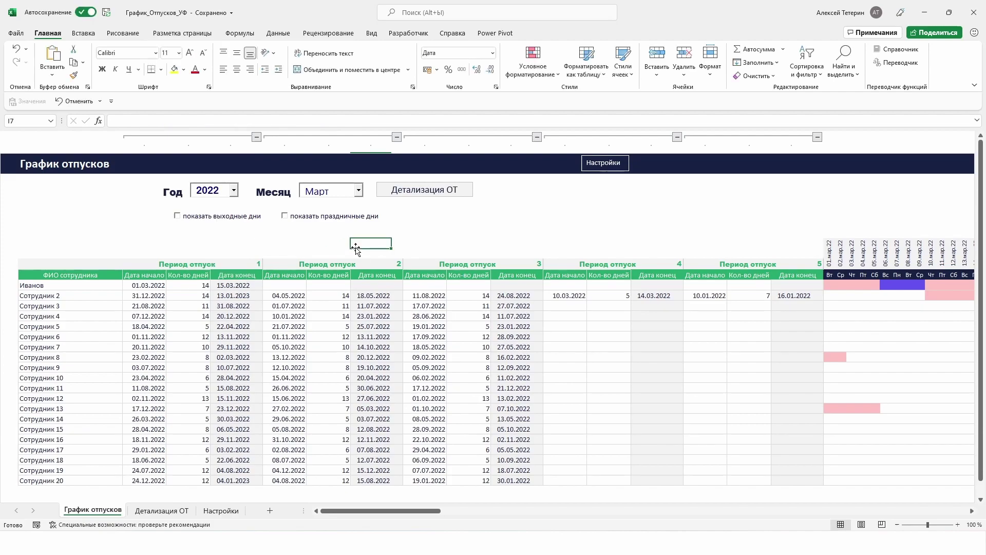
left_click(614, 168)
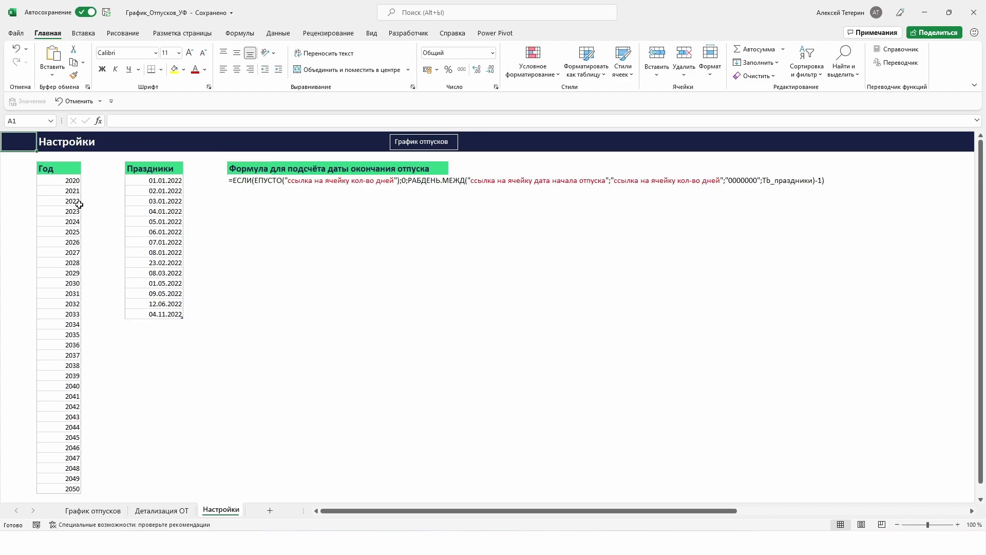
Step: Clear the years 2020–2050 and enter 2051 as the first year in B4
left_click(72, 181)
left_click_drag(72, 181, 69, 489)
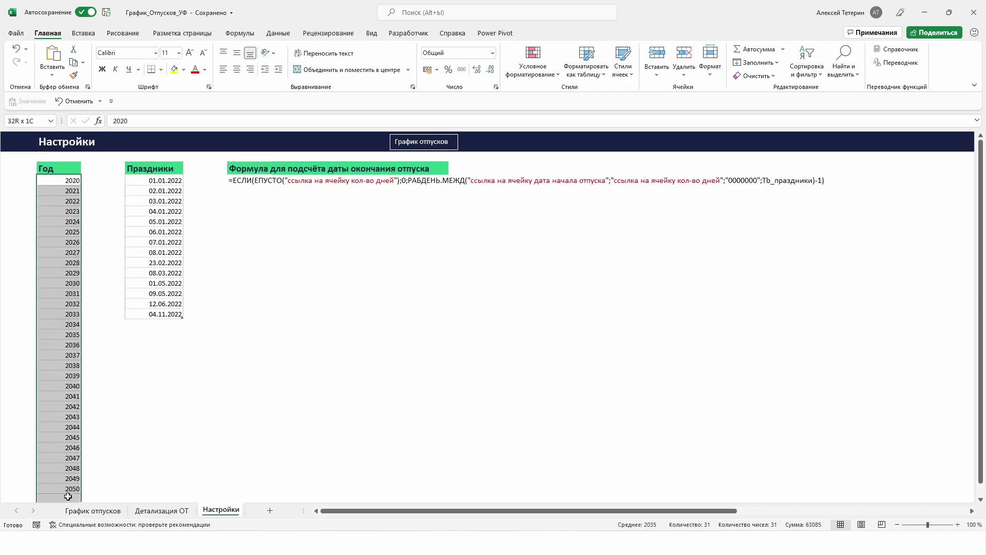
key("Delete")
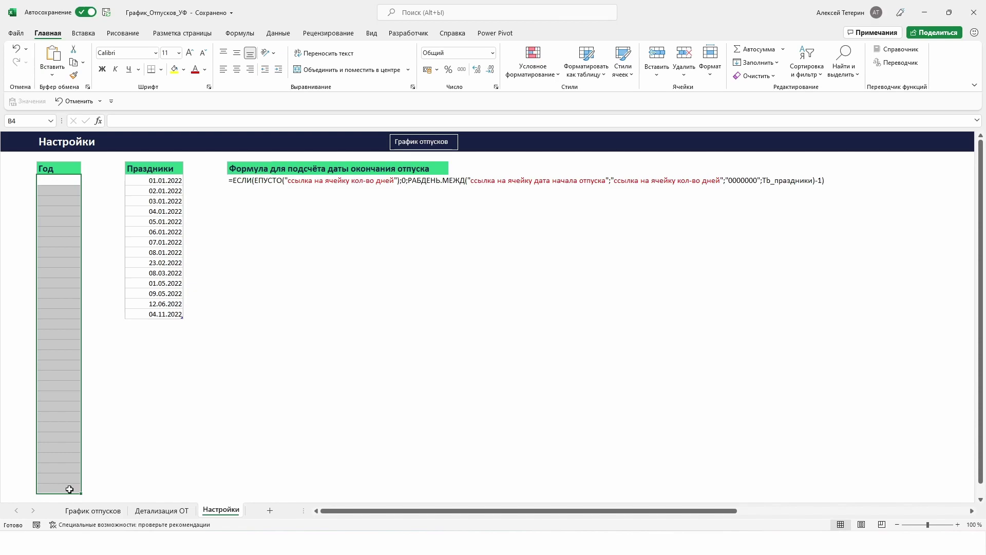
left_click(65, 181)
type("20")
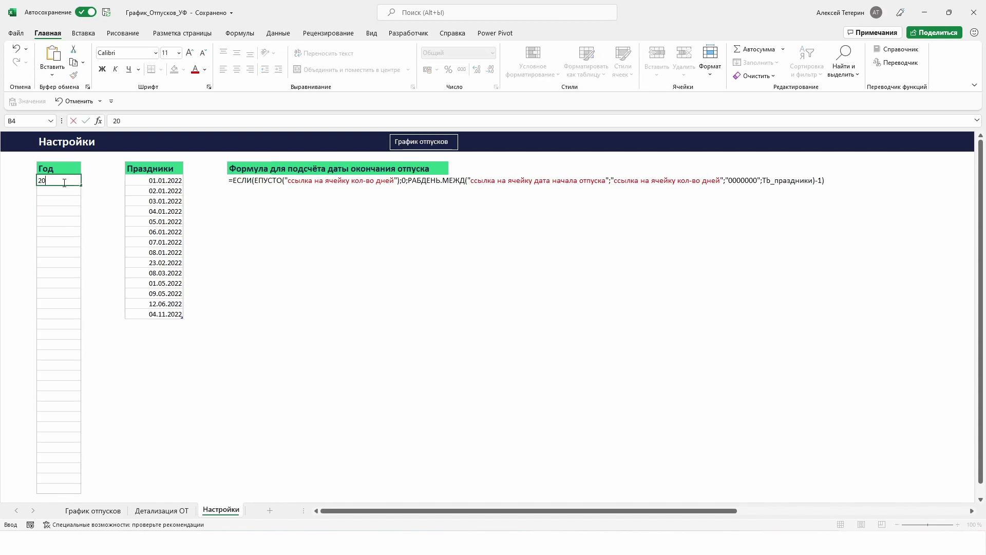
type("51")
key("Return")
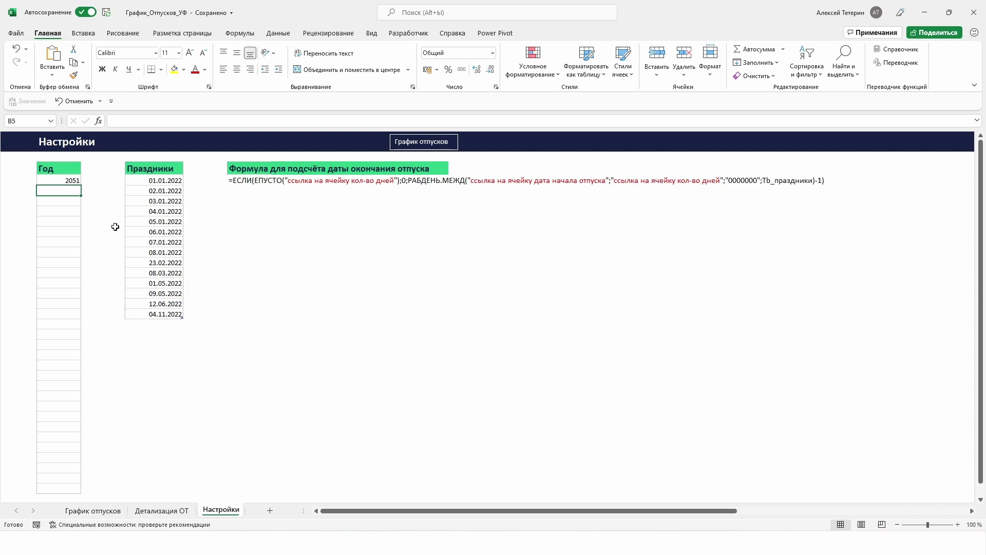
Step: Enter =B4+1 in B5 and fill it down the Год column to 2081
type("=")
left_click(65, 178)
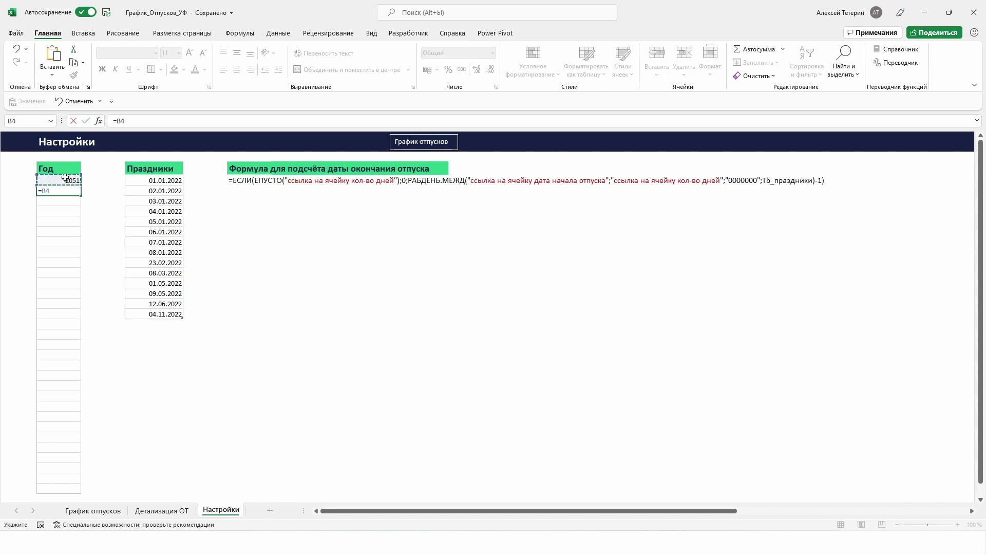
type("+1")
key("Return")
left_click(68, 189)
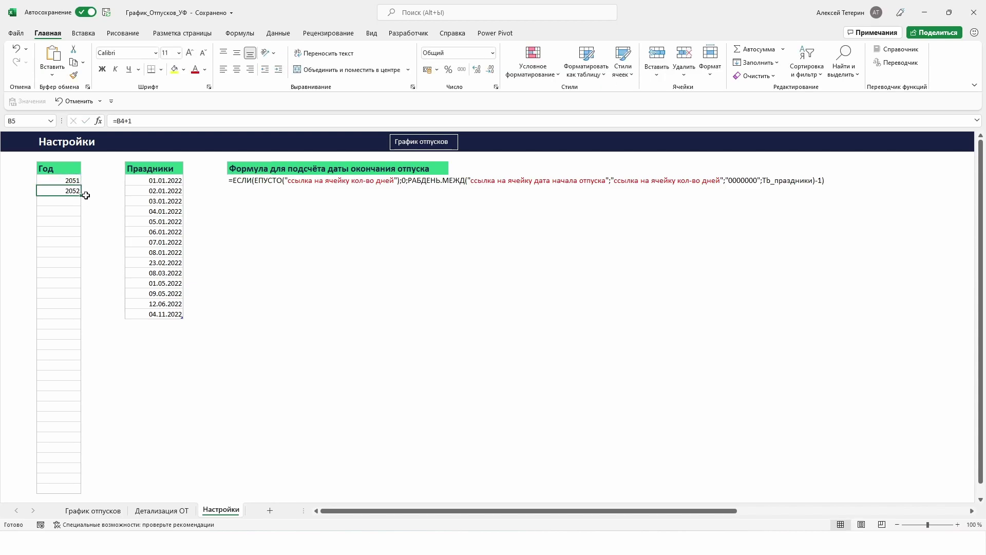
left_click_drag(81, 196, 60, 490)
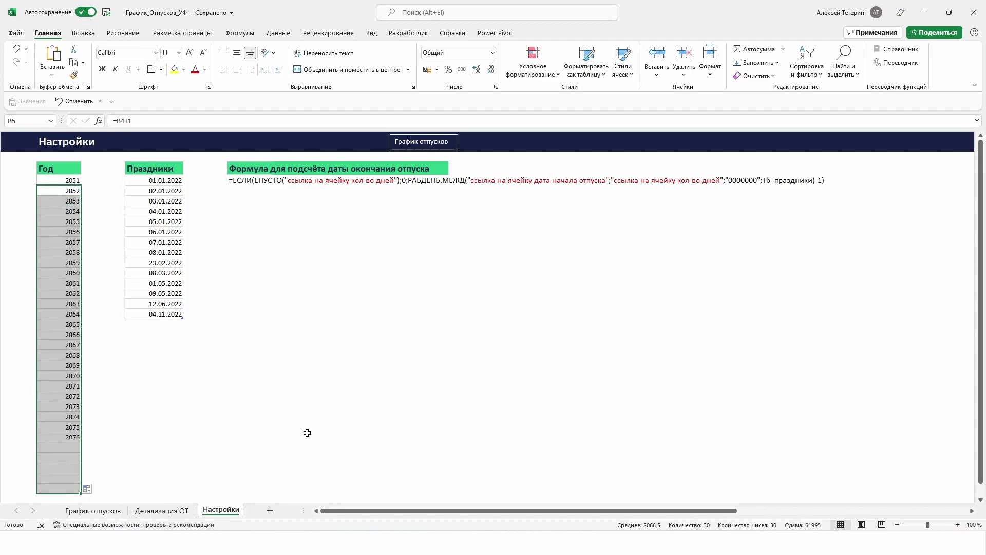
left_click(433, 144)
Step: Set the schedule year to 2052 and scroll the calendar to check the 2052 headers
left_click(234, 190)
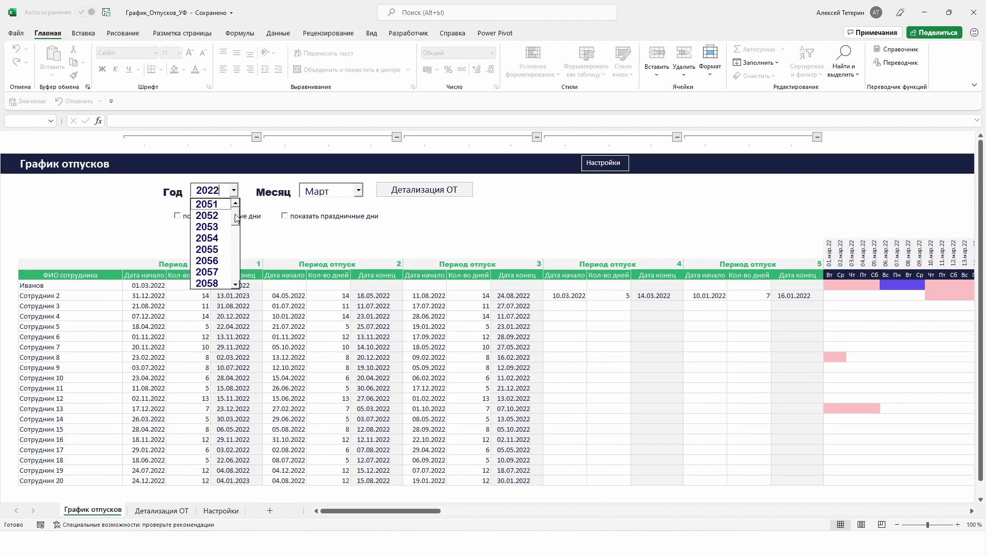
mouse_move(236, 218)
left_mouse_down()
mouse_move(235, 282)
mouse_move(236, 219)
left_mouse_up()
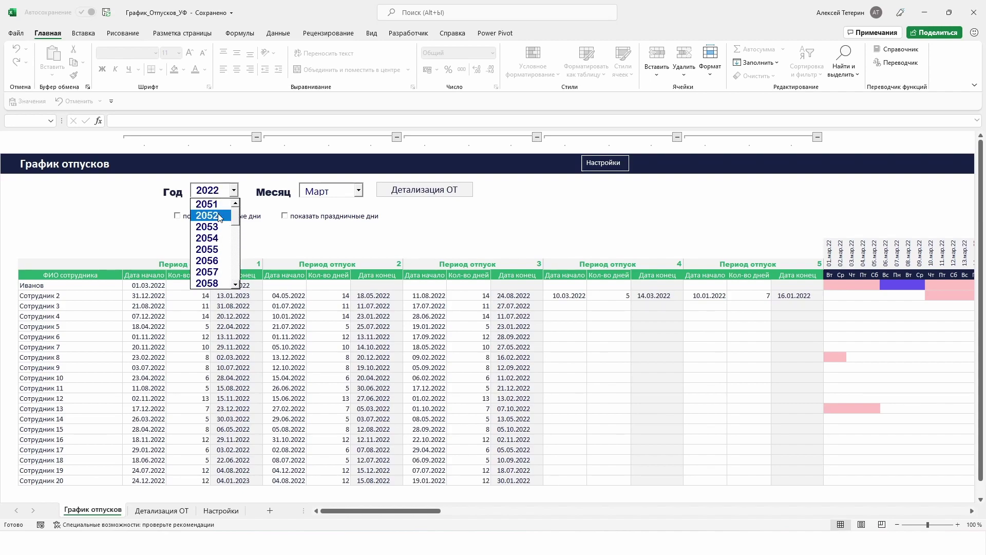
left_click(220, 216)
left_click(625, 232)
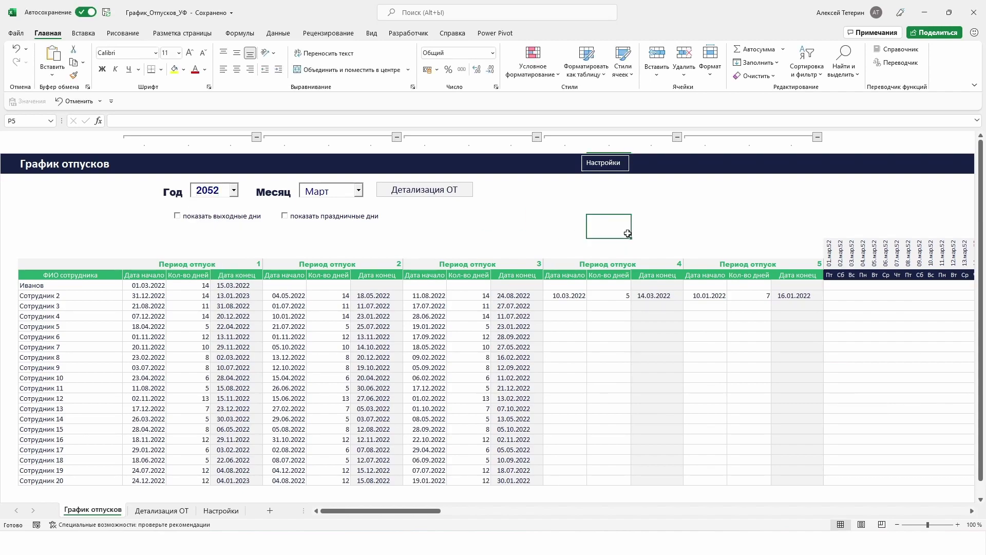
left_click_drag(408, 515, 486, 517)
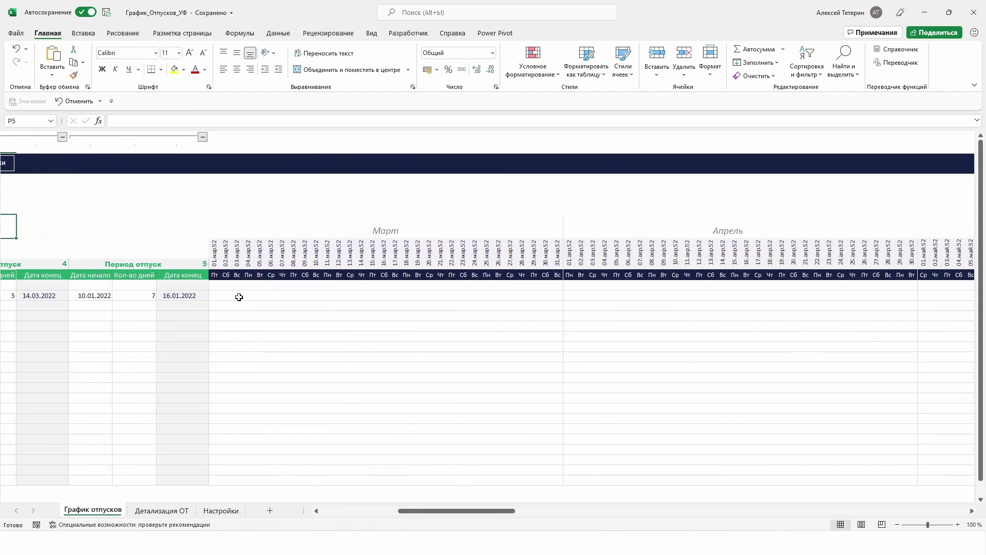
scroll(239, 297, "left", 2)
left_click_drag(466, 512, 368, 516)
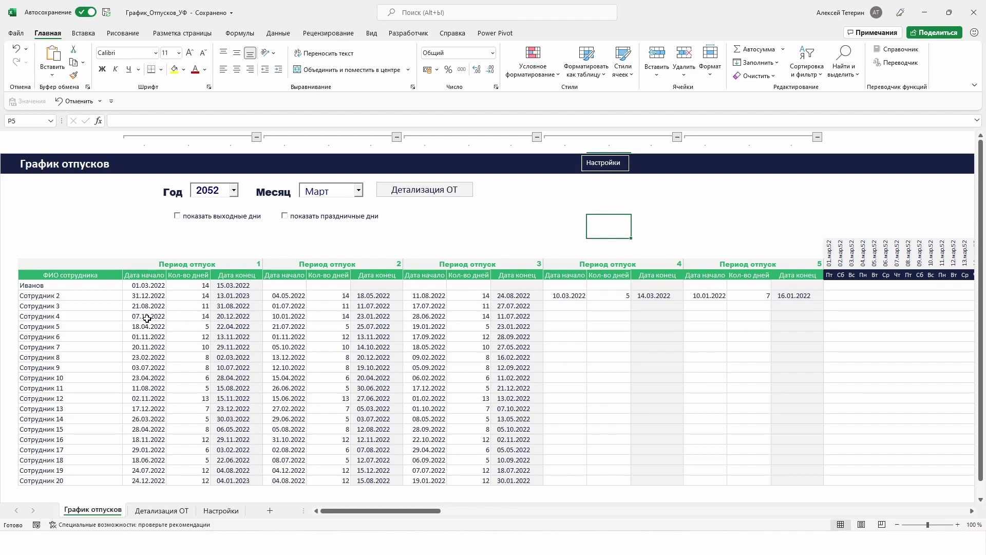
Step: Change C11's start date to 01.03.2052 and view its purple calendar bar
left_click(147, 285)
left_click(173, 120)
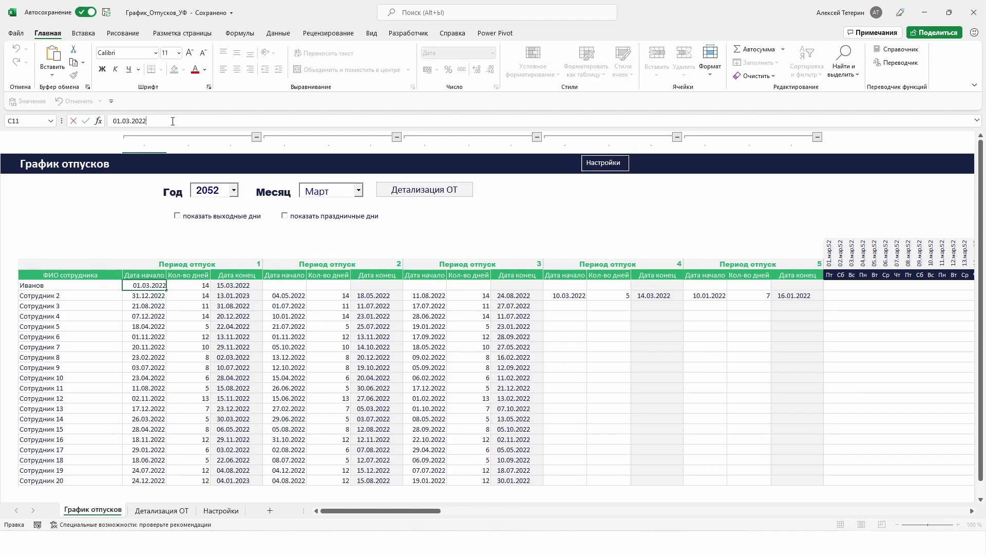
key("BackSpace")
key("BackSpace")
type("52")
key("Return")
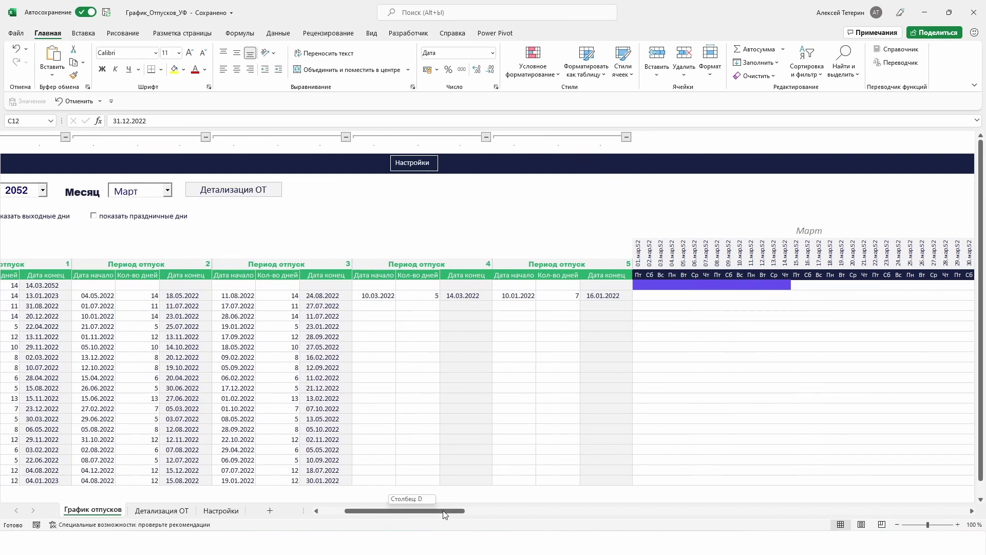
left_click_drag(414, 511, 469, 511)
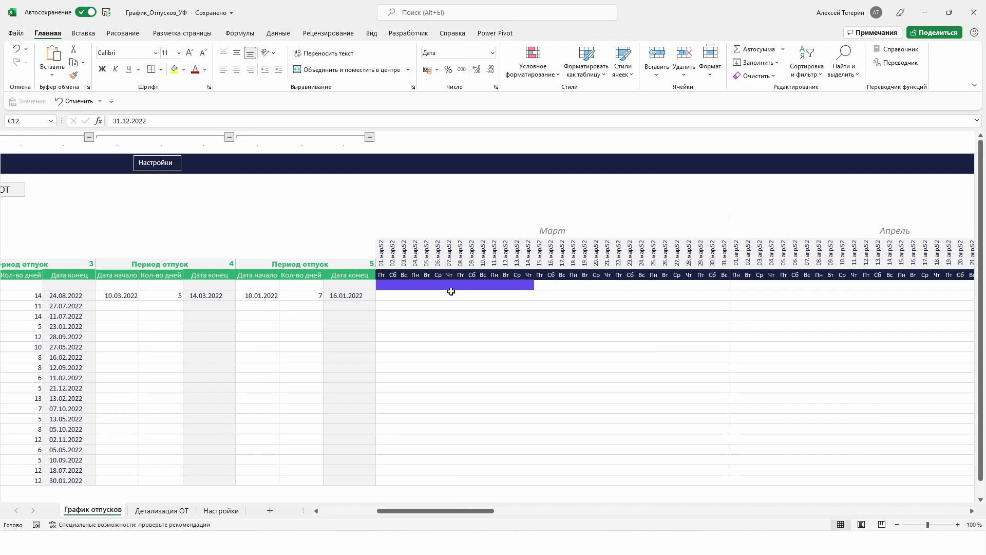
left_click_drag(477, 511, 422, 512)
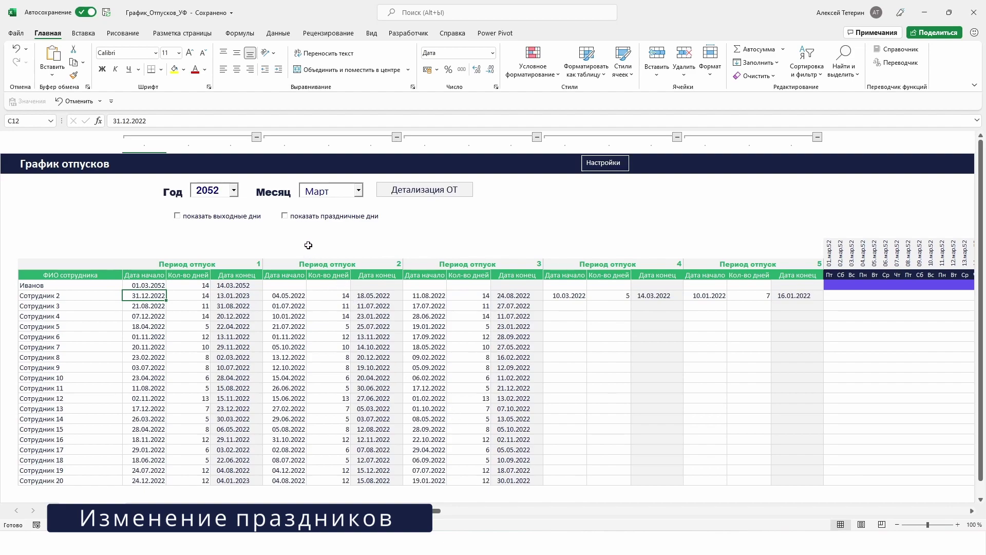
Step: Turn on holiday display, then on Настройки select the fourteen holiday dates D4:D17
left_click(320, 217)
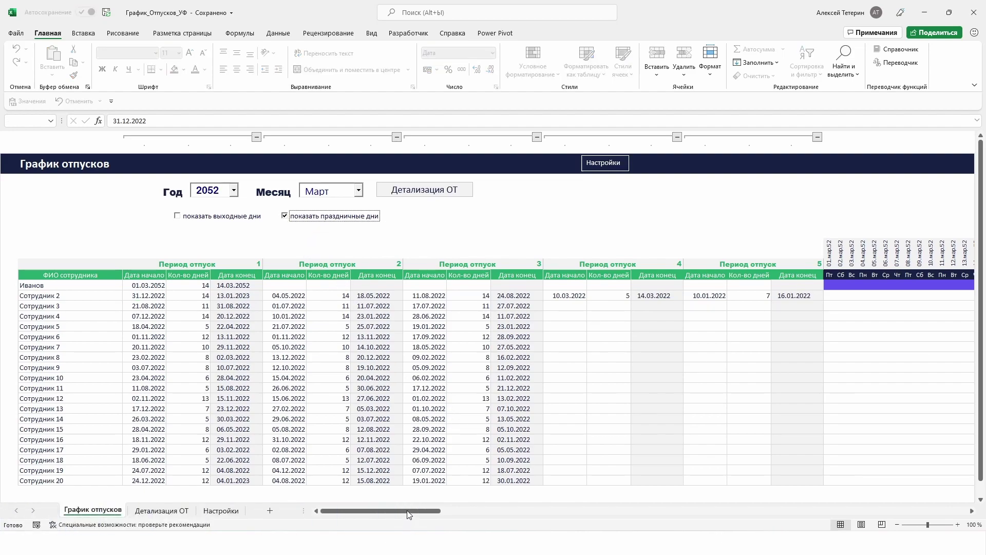
mouse_move(409, 511)
left_mouse_down()
mouse_move(458, 515)
mouse_move(706, 313)
left_mouse_up()
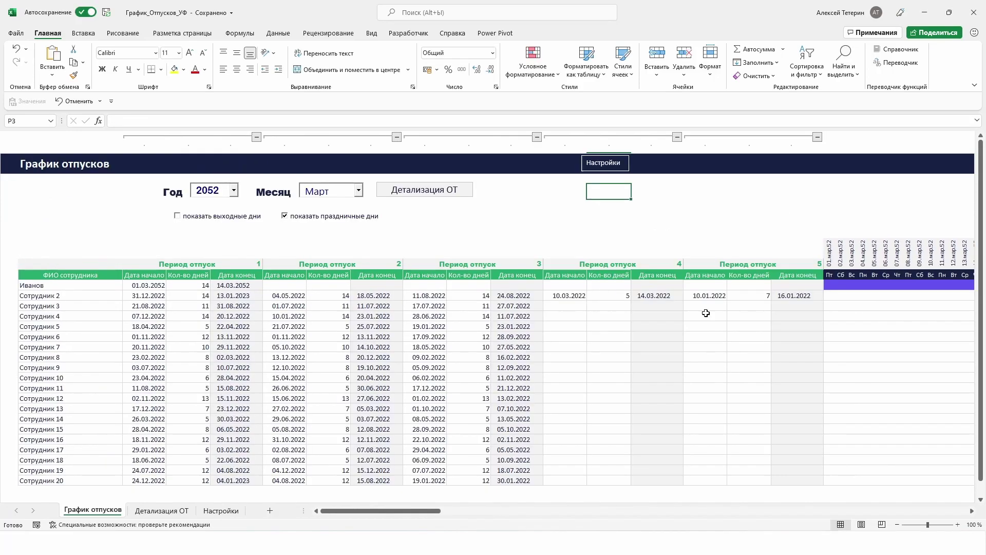
left_click(612, 167)
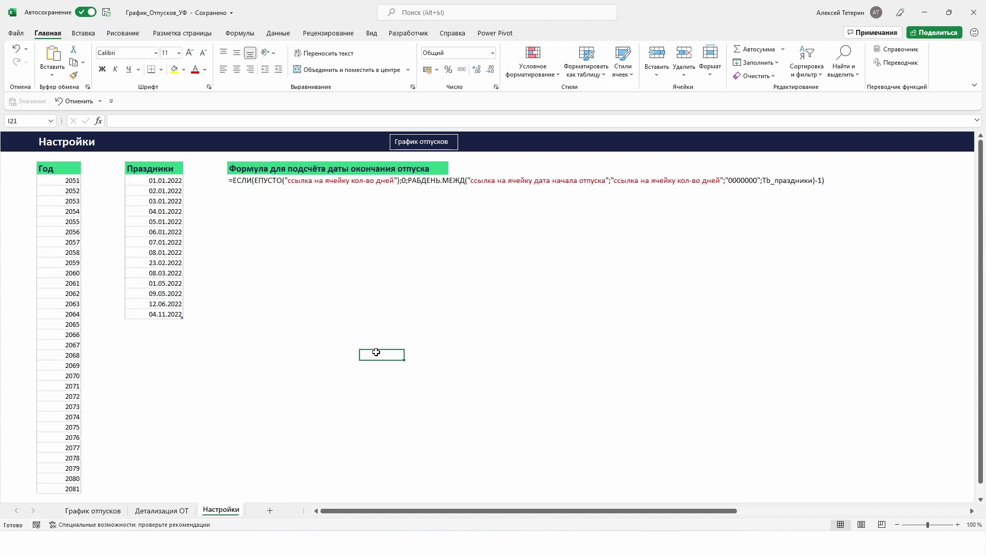
left_click(166, 182)
left_click(164, 200)
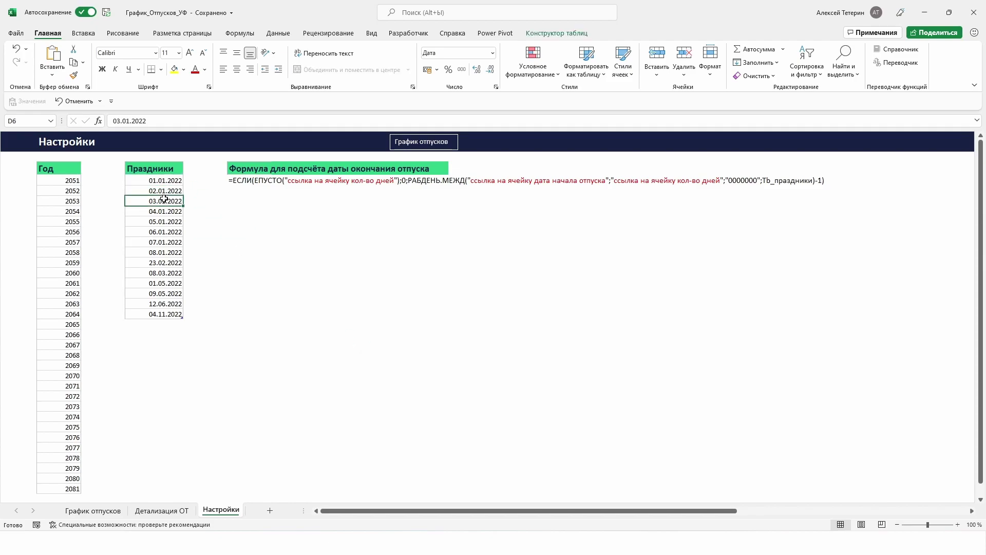
left_click(166, 182)
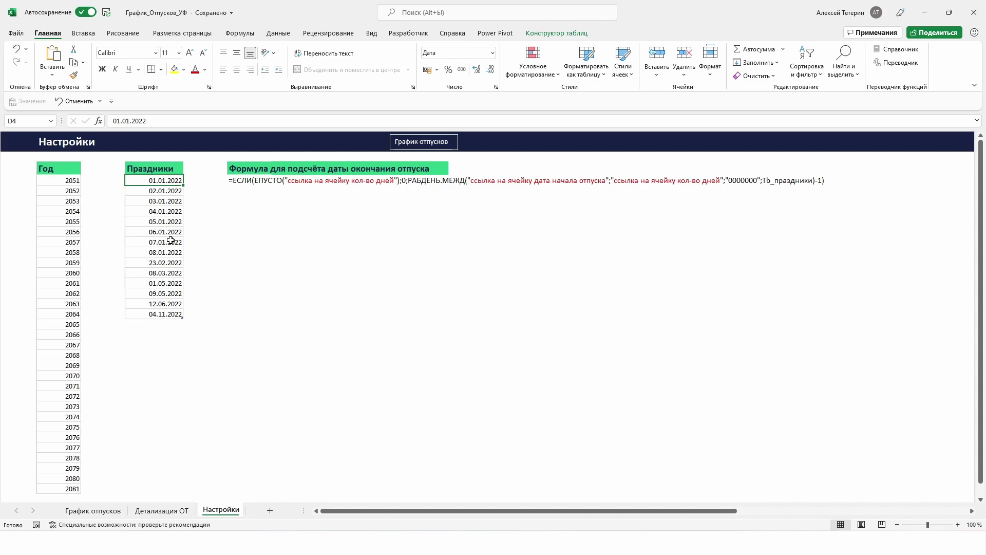
left_click(167, 218)
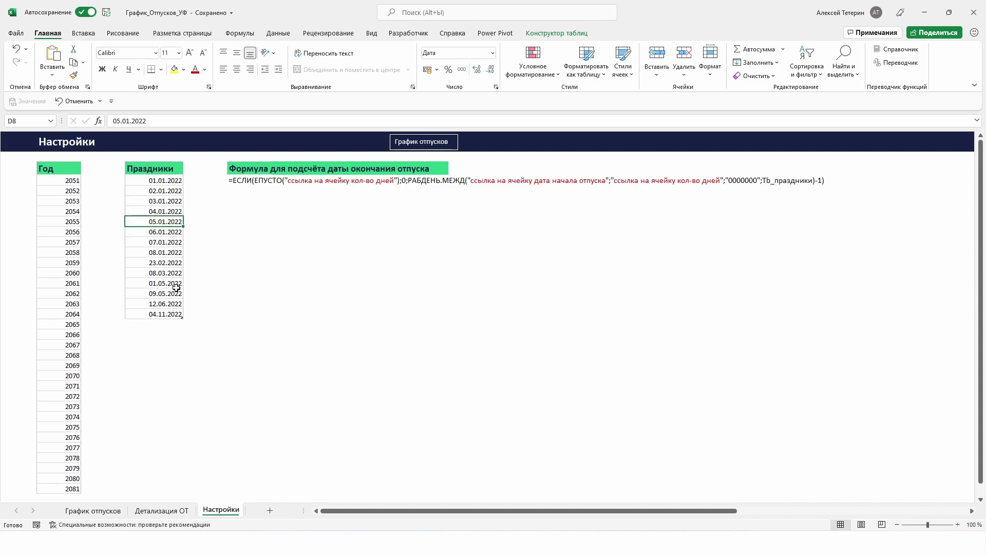
left_click(159, 322)
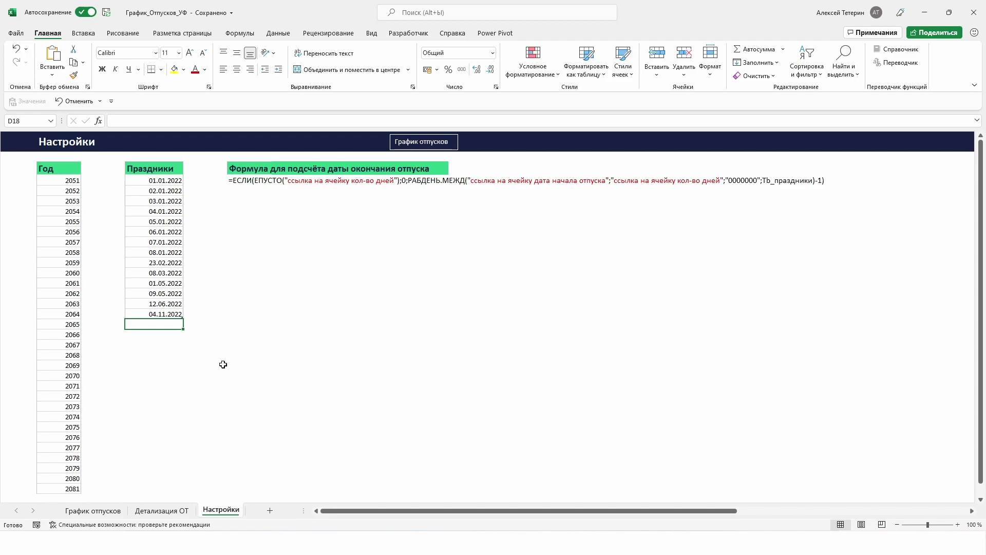
left_click_drag(177, 180, 174, 315)
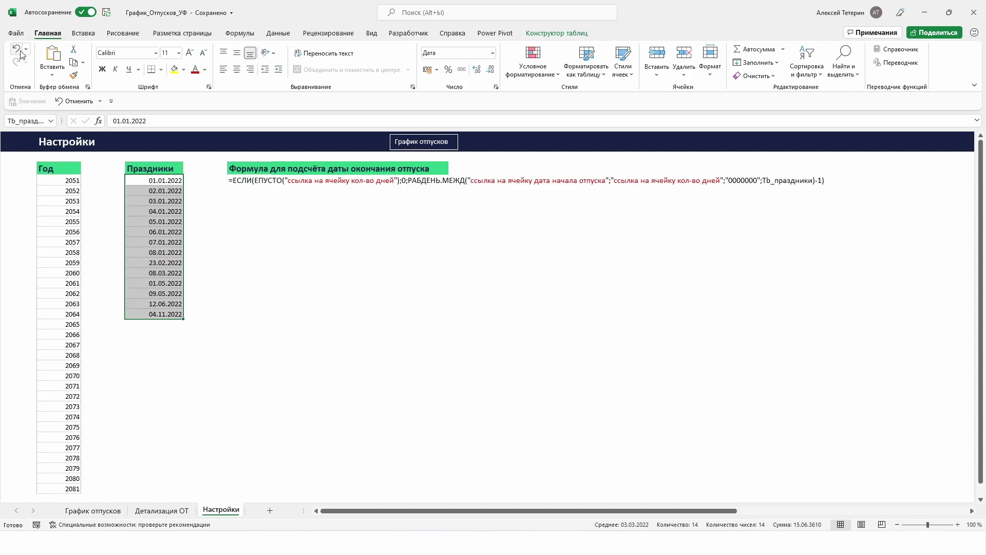
Step: Replace 2022 with 2052 across all fourteen selected holiday dates
left_click(854, 76)
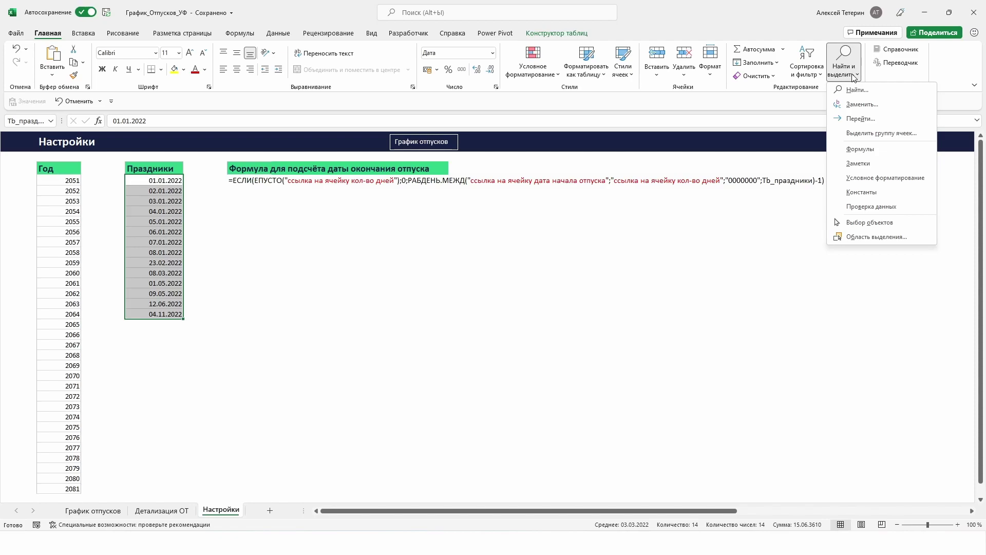
left_click(862, 104)
type("20")
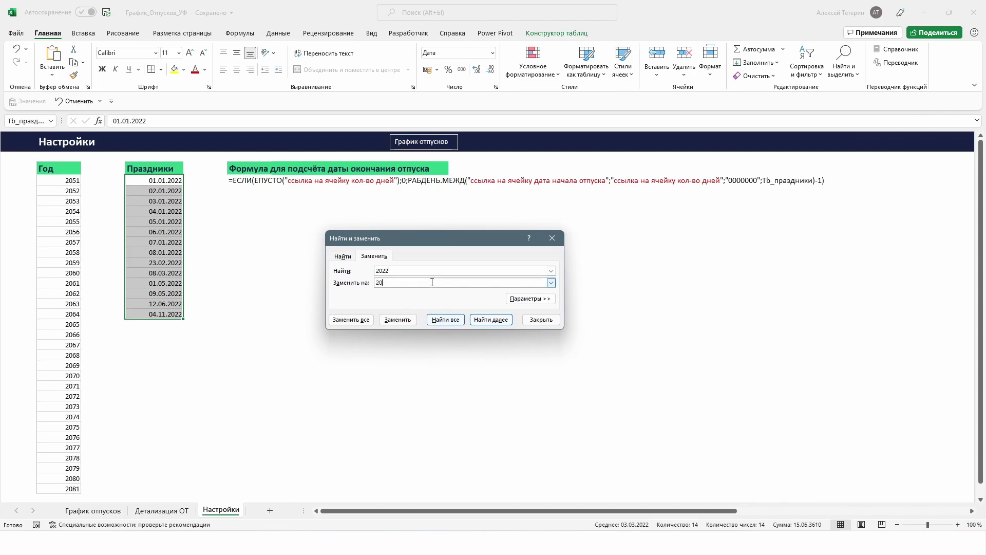
type("52")
left_click(351, 319)
left_click(504, 299)
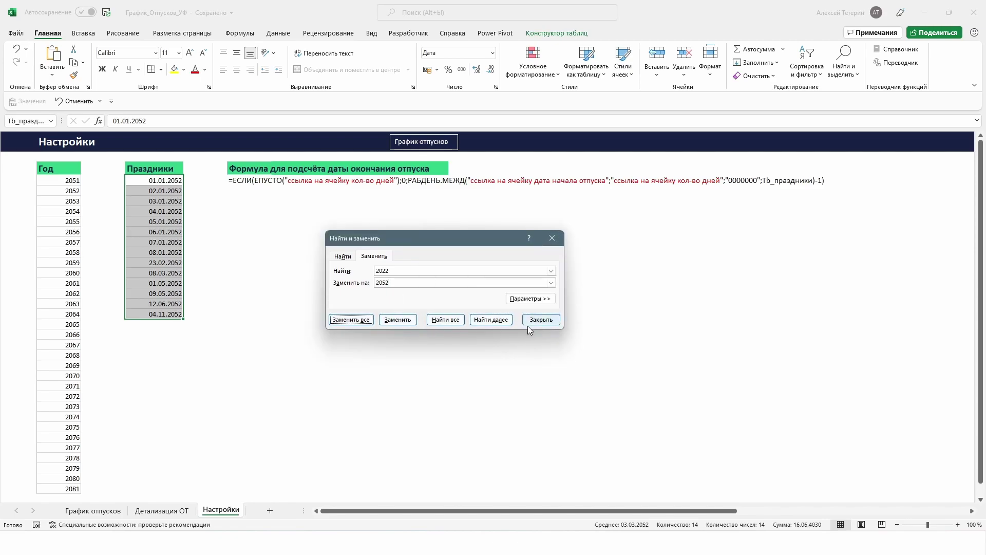
left_click(531, 322)
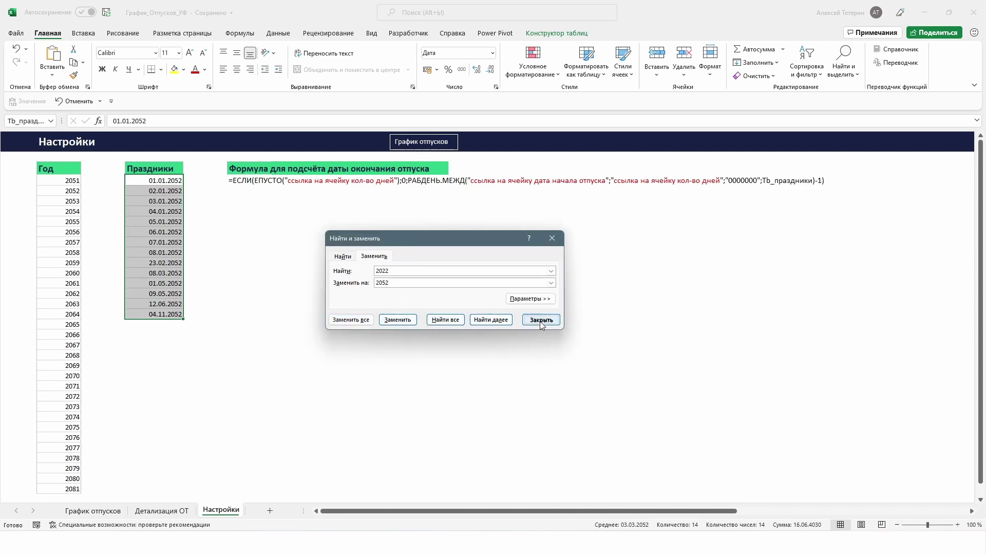
left_click(274, 354)
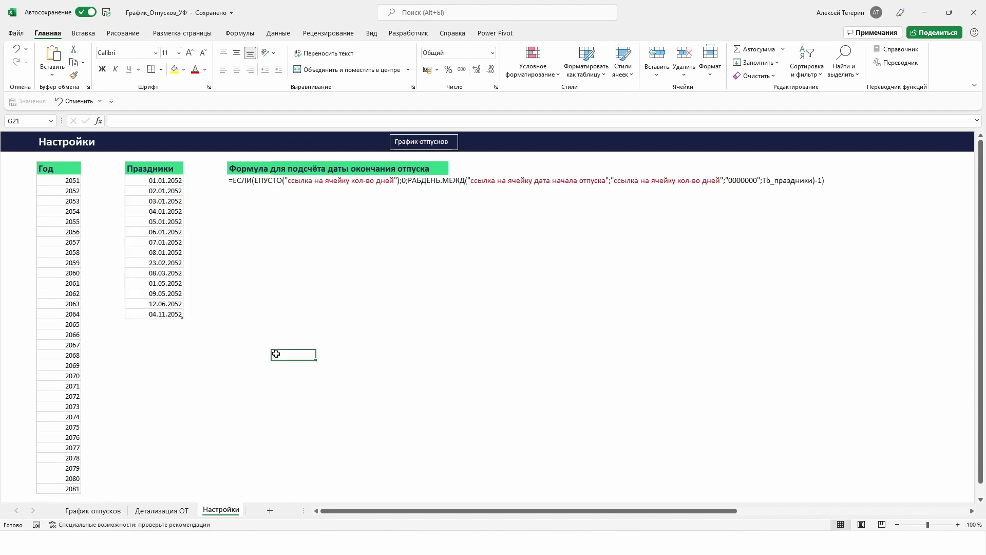
Step: Check the 08 March holiday column in the March 2052 calendar, then return to Настройки
left_click(431, 143)
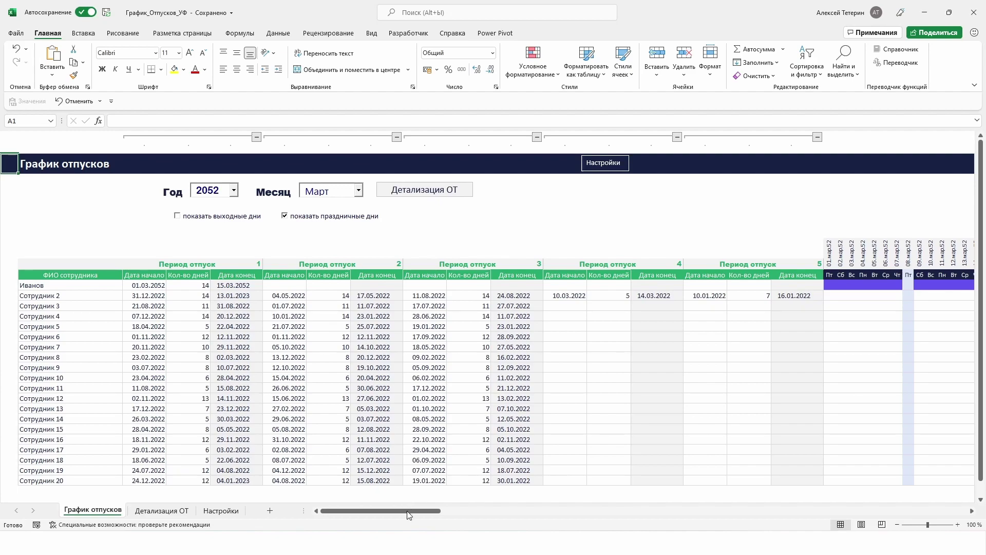
left_click_drag(409, 510, 444, 510)
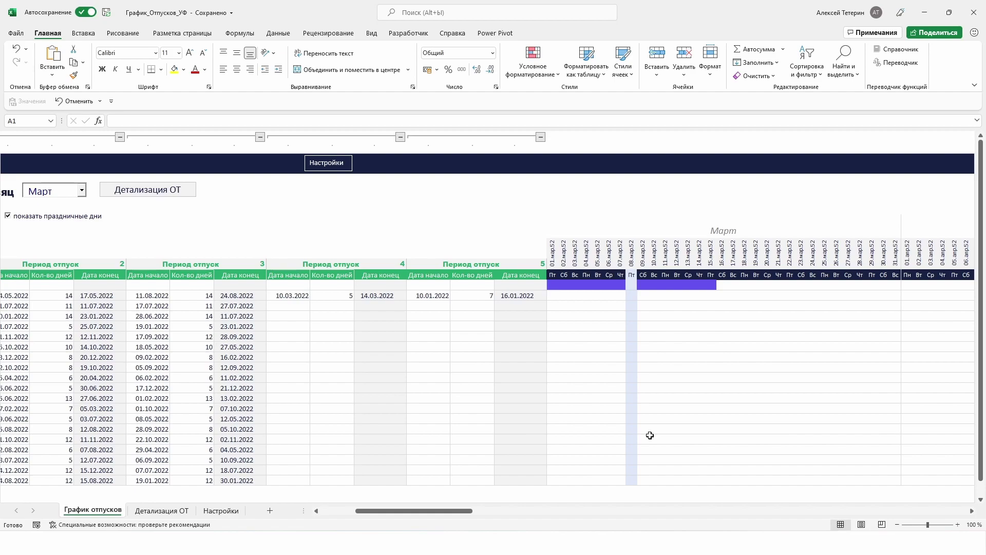
left_click(333, 168)
Step: Add 10.03.2052 as a new holiday in D18 and confirm 10 March is shaded
left_click(161, 324)
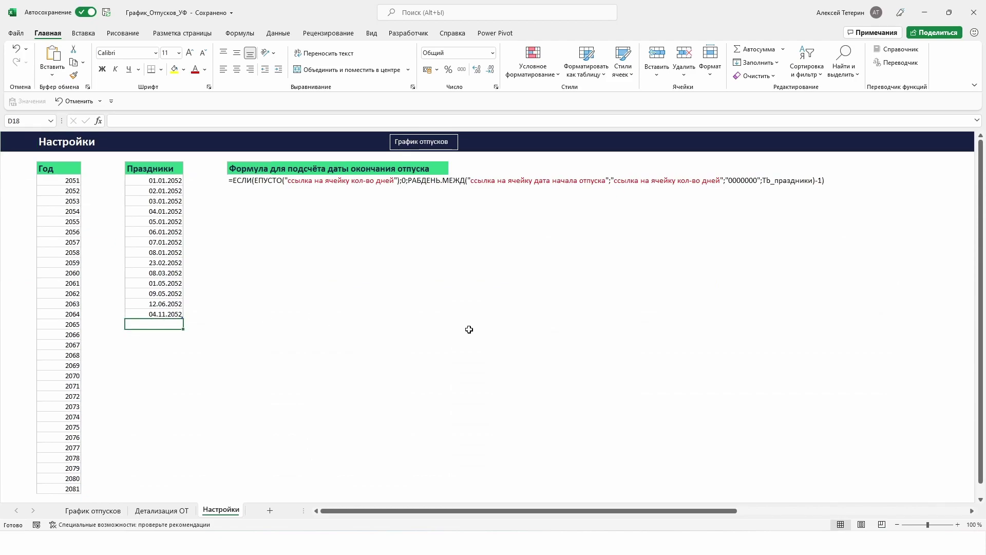
type("10/")
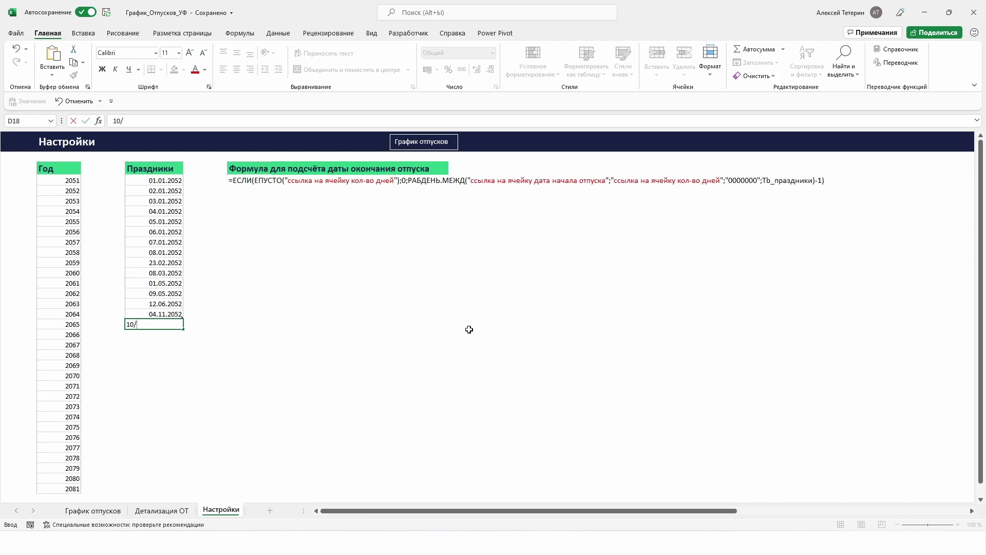
type("3/2052")
key("Return")
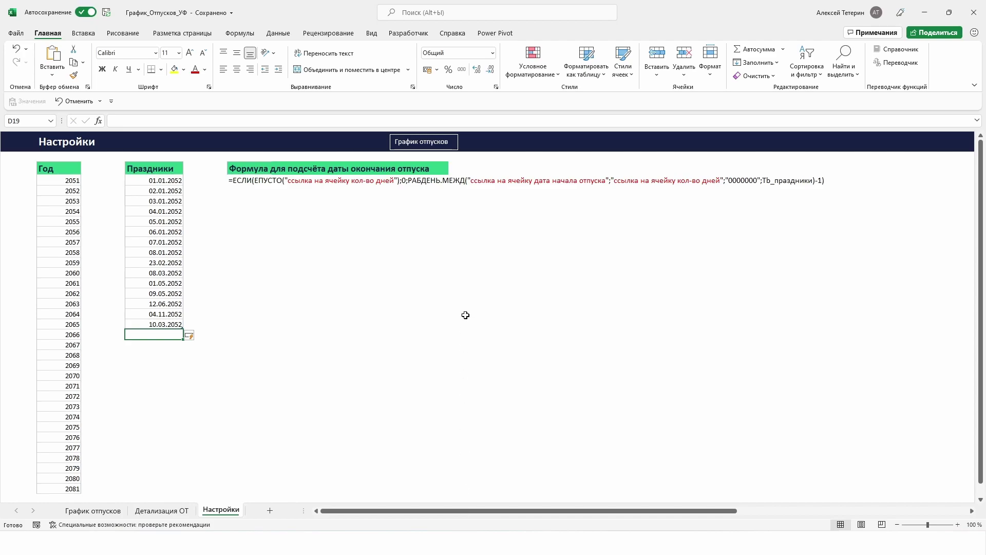
left_click(433, 146)
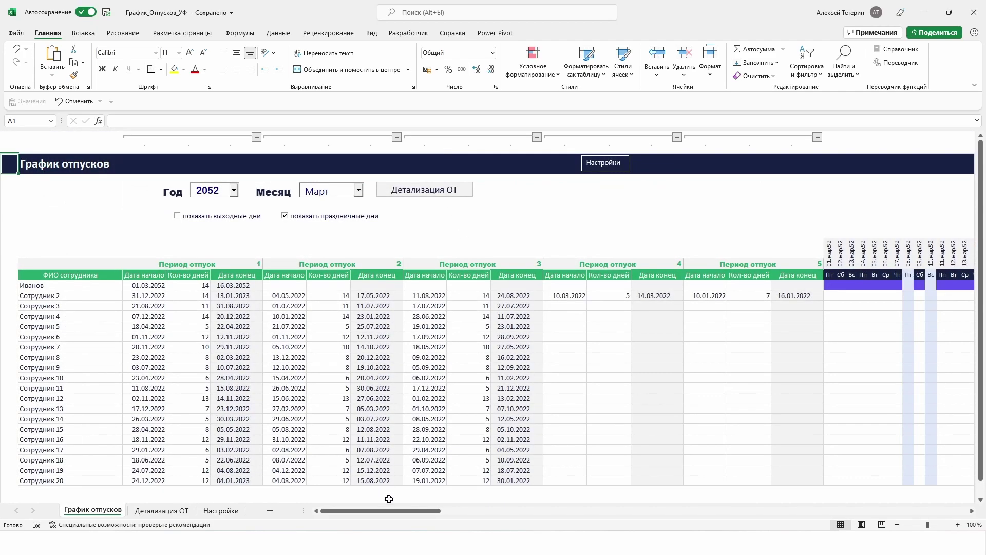
left_click_drag(394, 511, 431, 514)
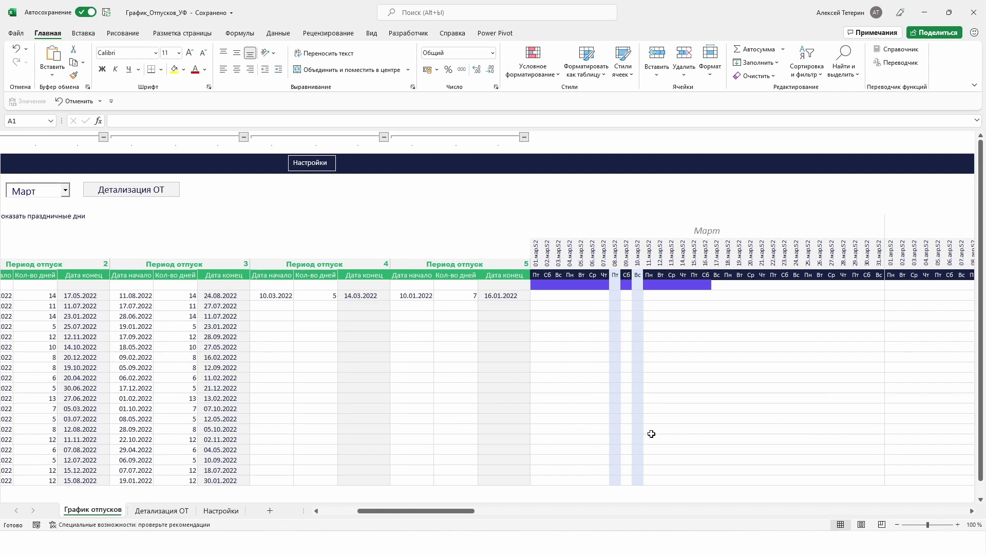
left_click(310, 164)
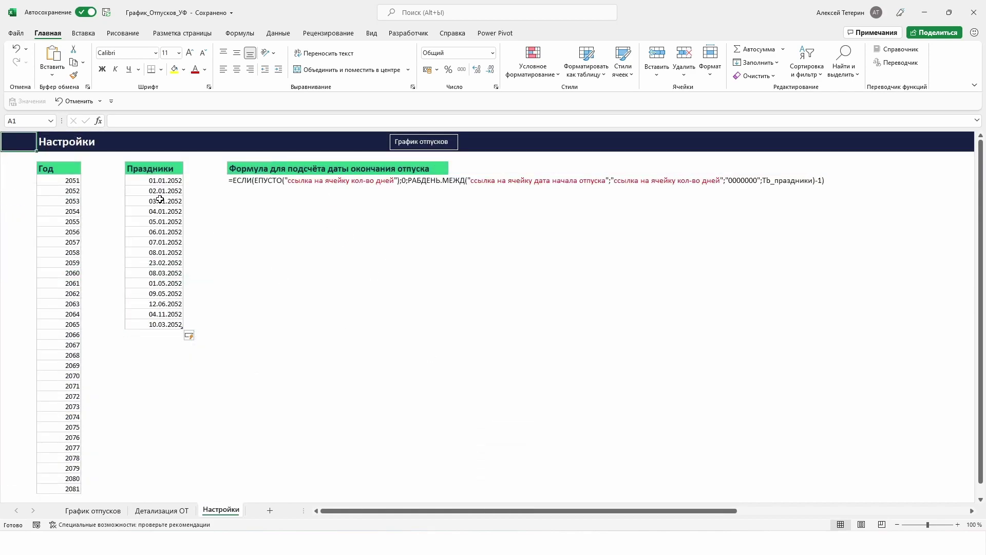
Step: Delete the 10.03.2052 table row from the Праздники holiday list
left_click(159, 200)
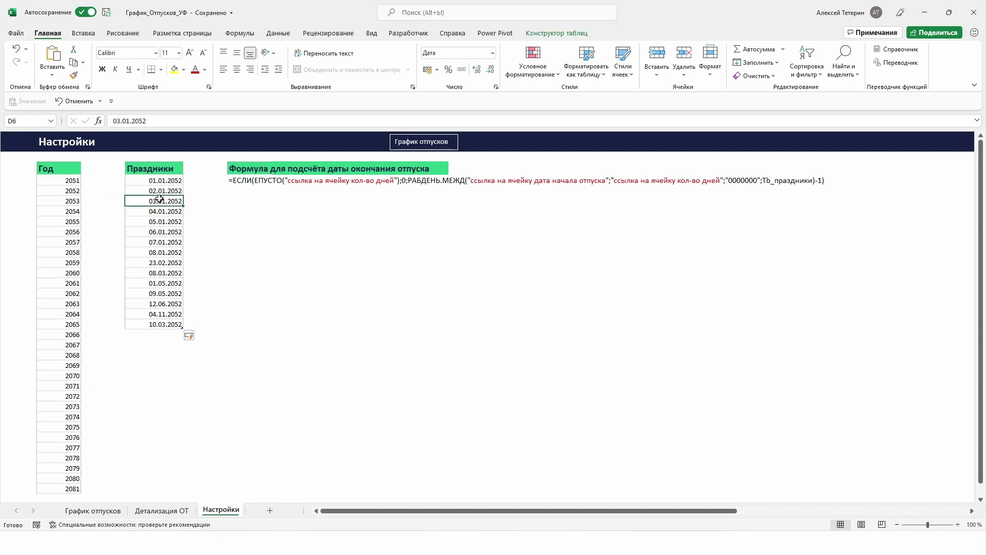
left_click(570, 33)
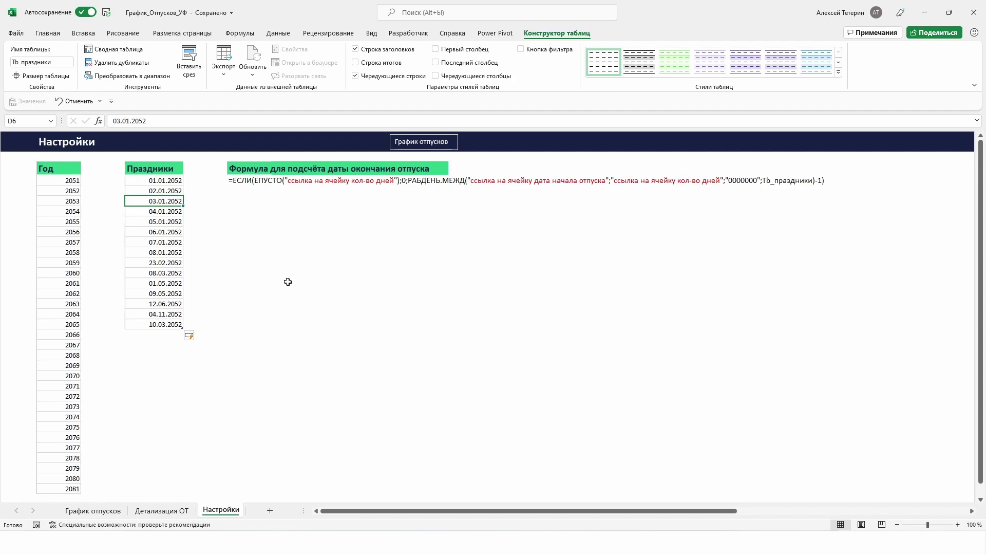
left_click(157, 324)
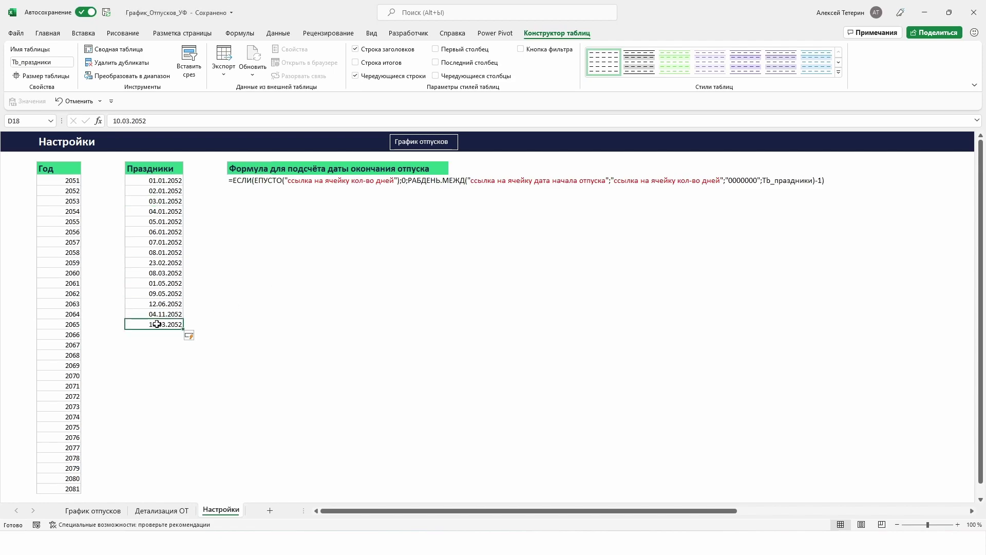
right_click(158, 326)
right_click(154, 327)
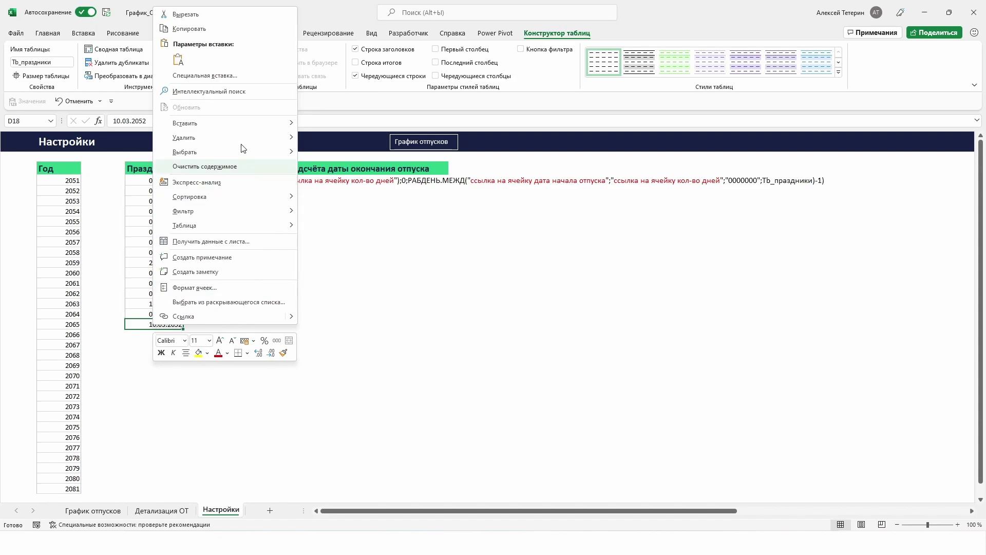
mouse_move(185, 137)
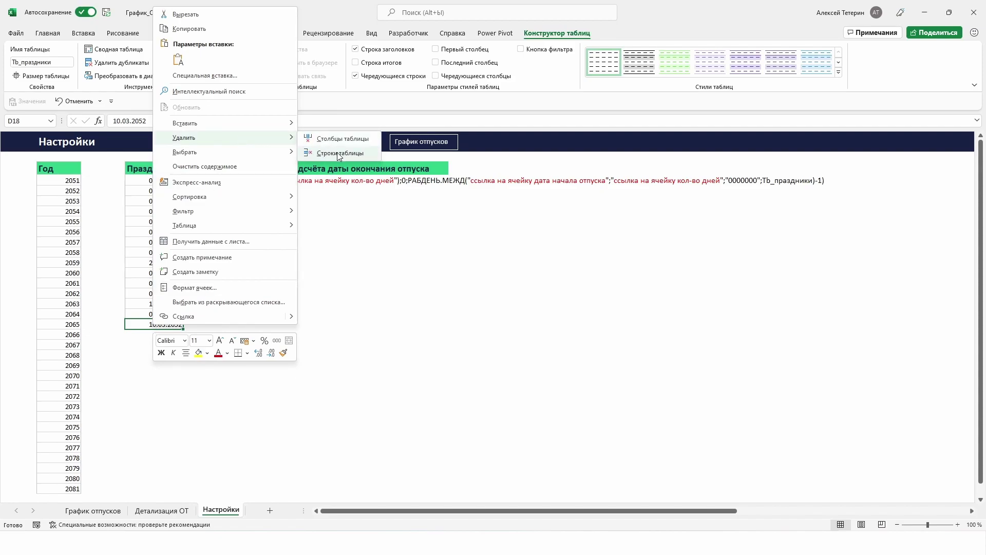
left_click(331, 152)
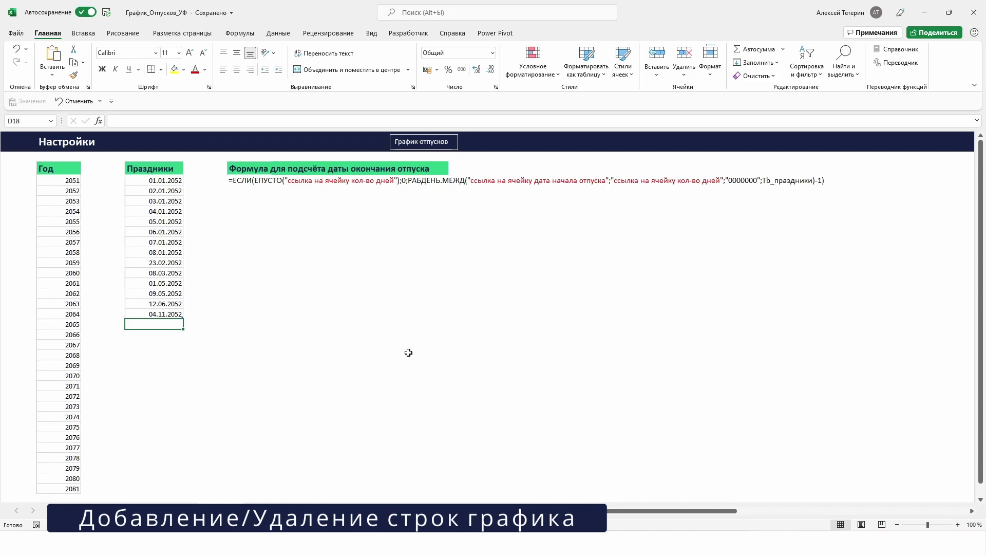
Step: On the График отпусков sheet, turn on the View > Headings option to show row numbers and column letters
left_click(441, 146)
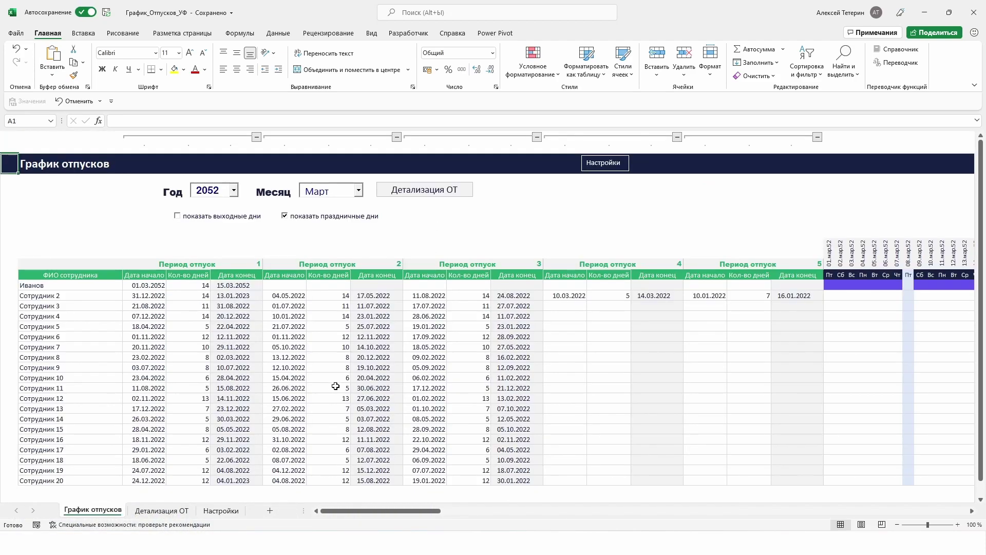
scroll(336, 386, "down", 1)
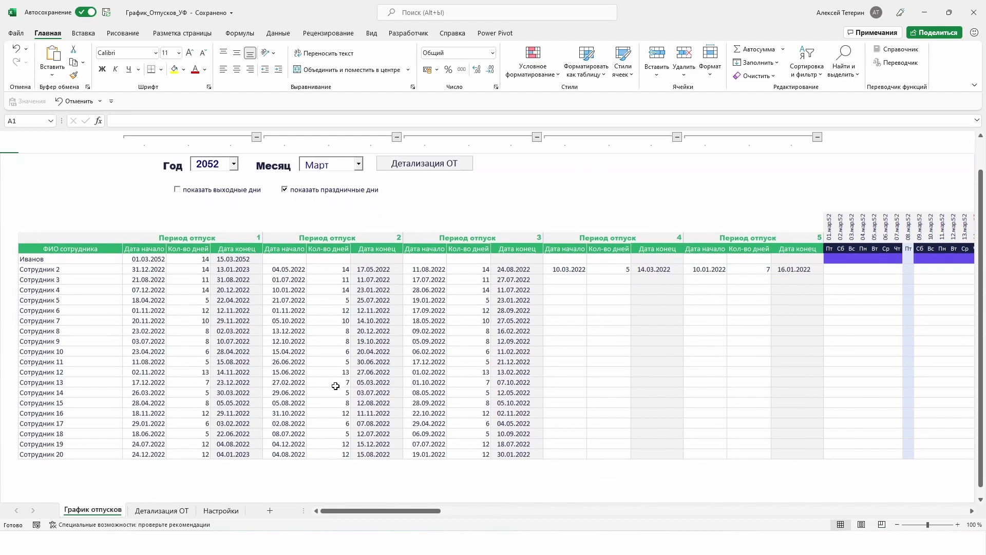
left_click_drag(94, 259, 91, 449)
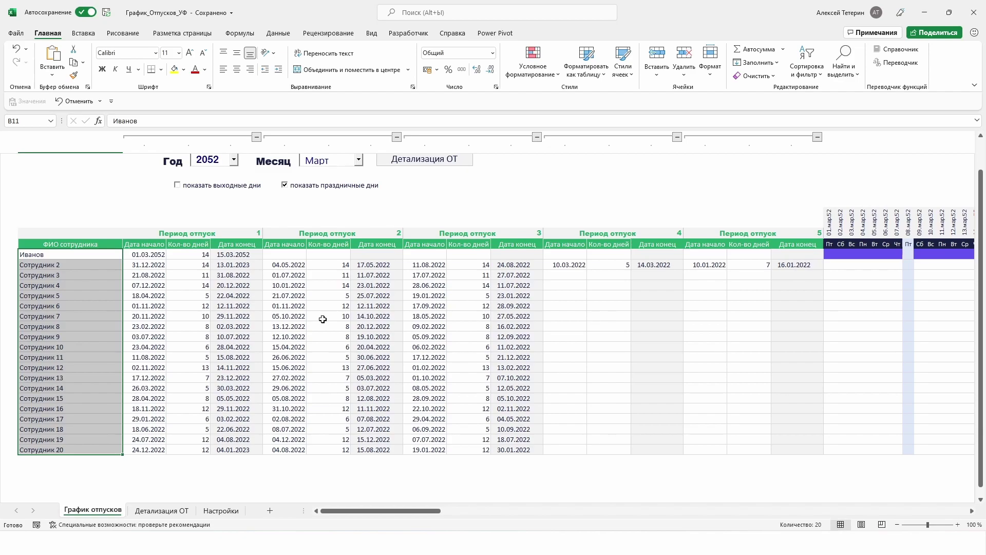
left_click(374, 34)
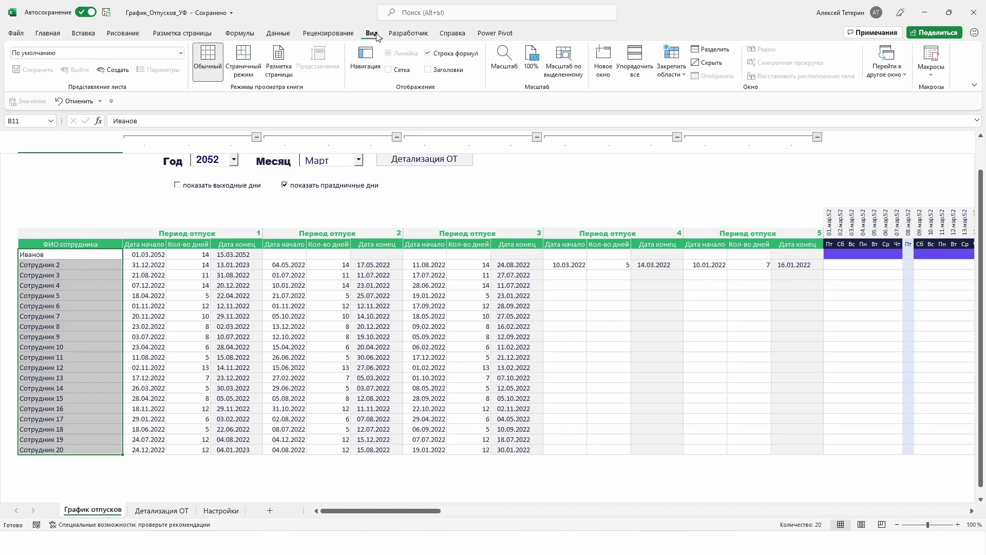
left_click(439, 70)
left_click(593, 441)
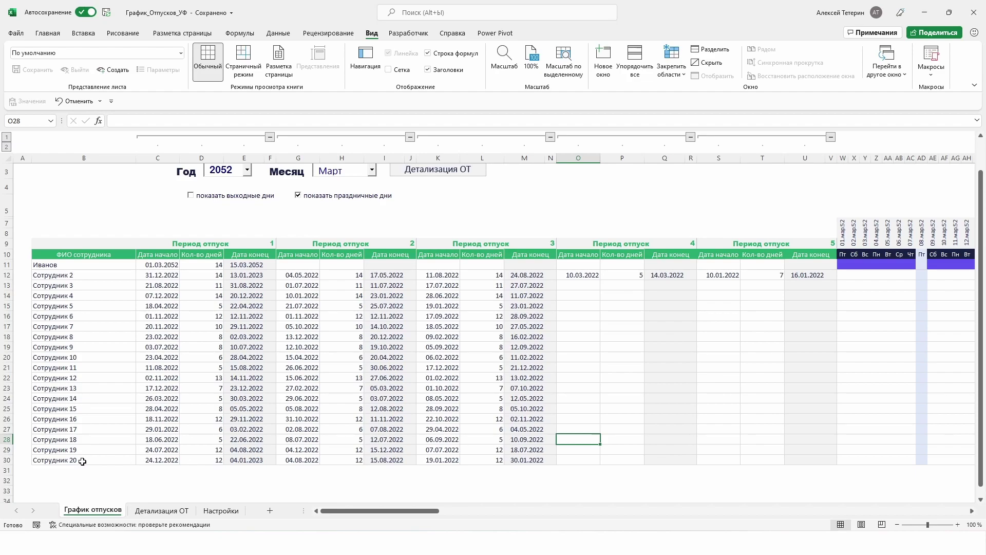
Step: Insert four blank sheet rows above the Сотрудник 19 row (row 29)
left_click(6, 450)
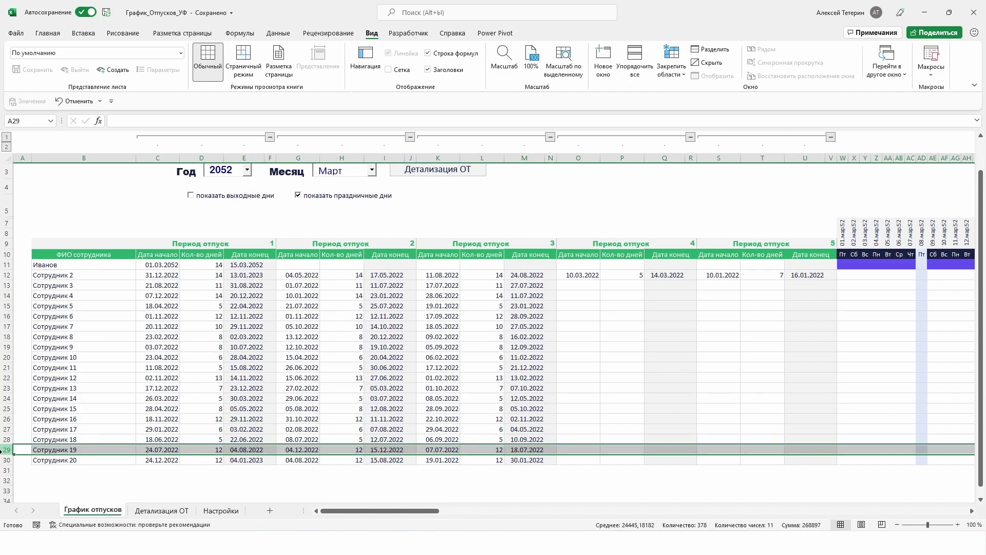
left_click_drag(117, 265, 97, 460)
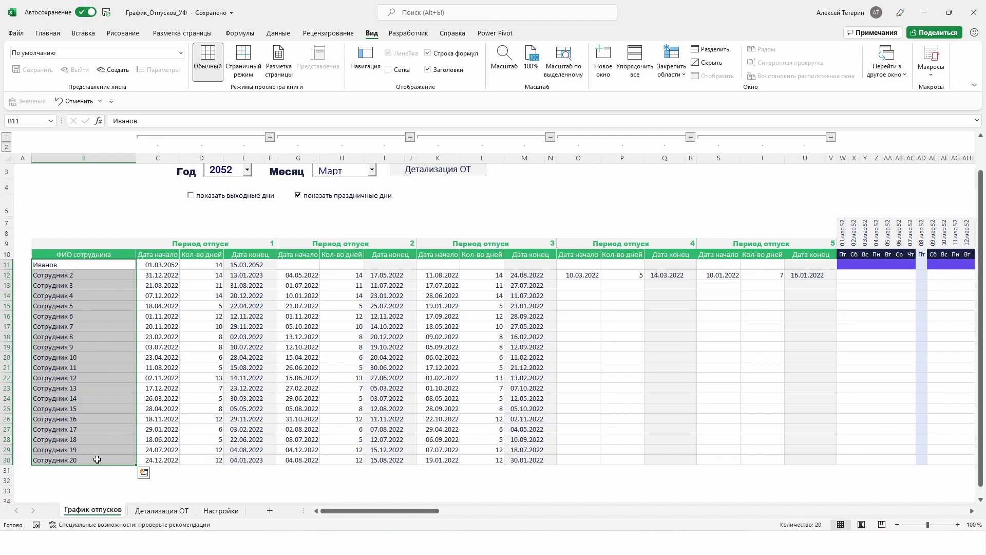
left_click(2, 450)
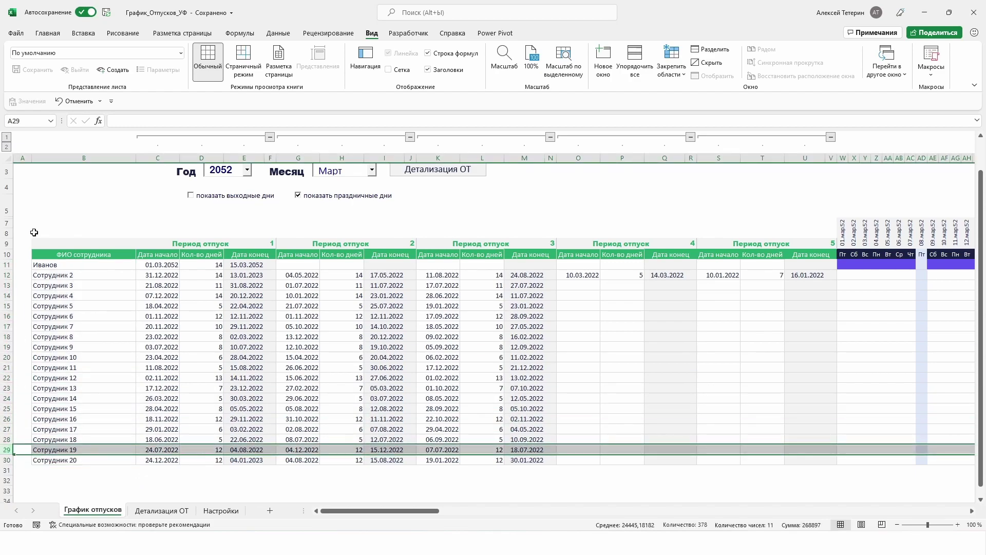
left_click(49, 34)
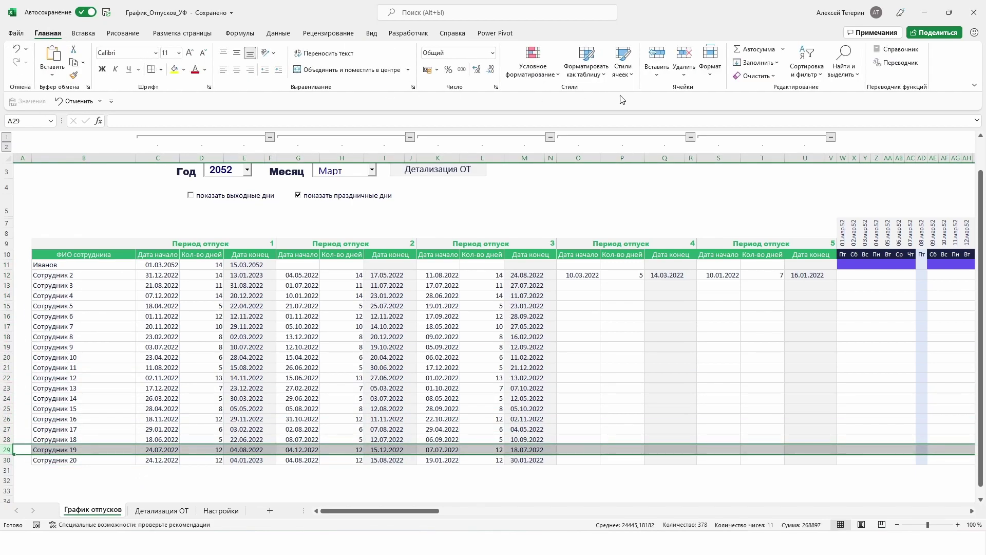
left_click(657, 75)
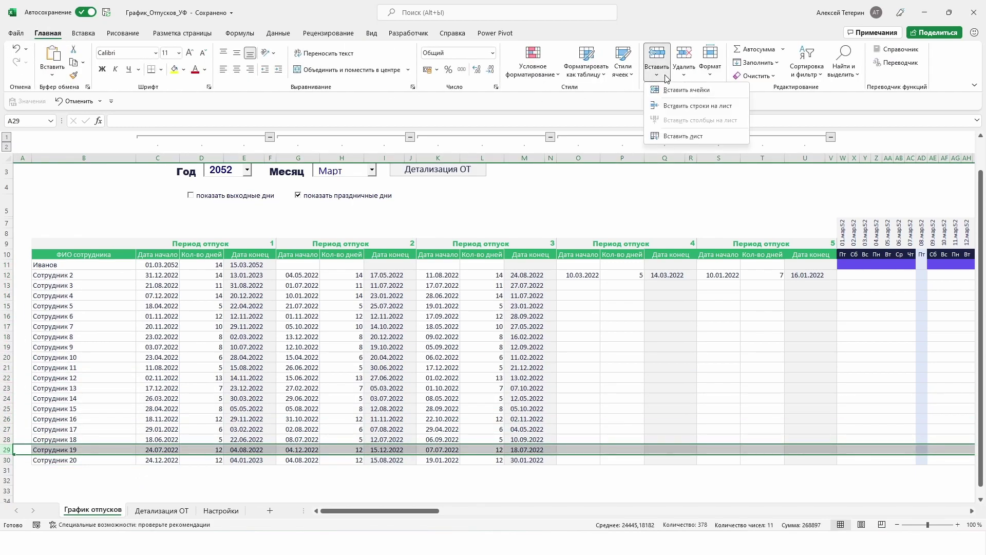
left_click(684, 106)
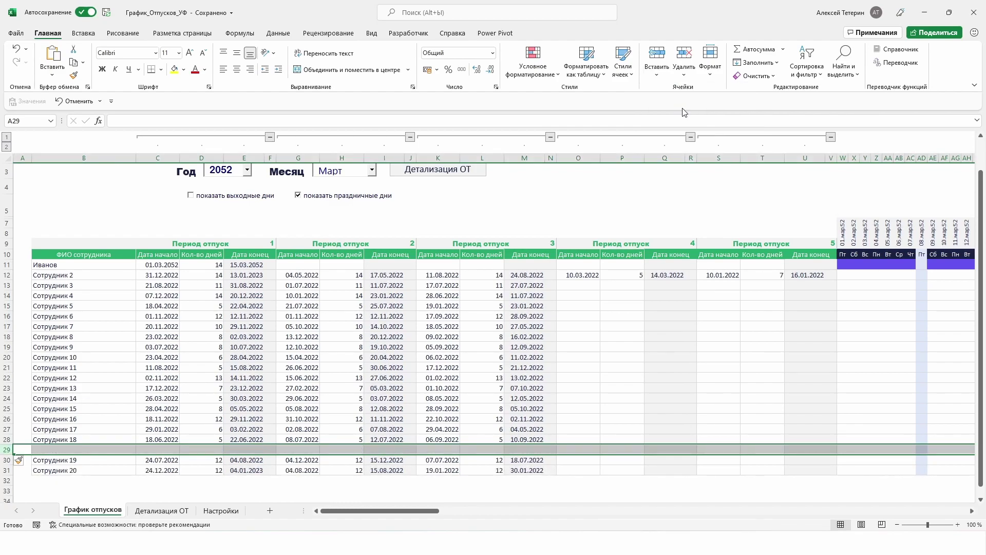
left_click(657, 74)
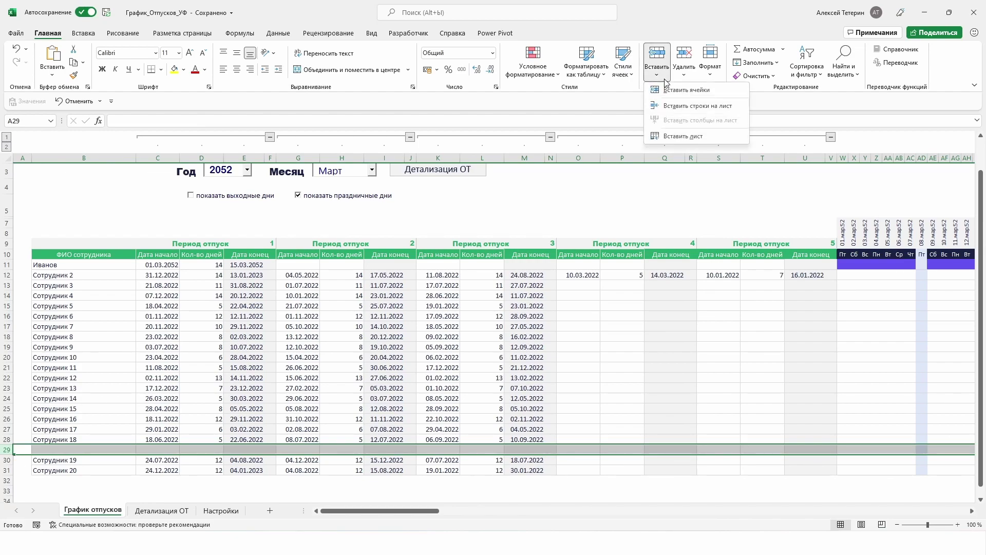
left_click(684, 107)
left_click(658, 74)
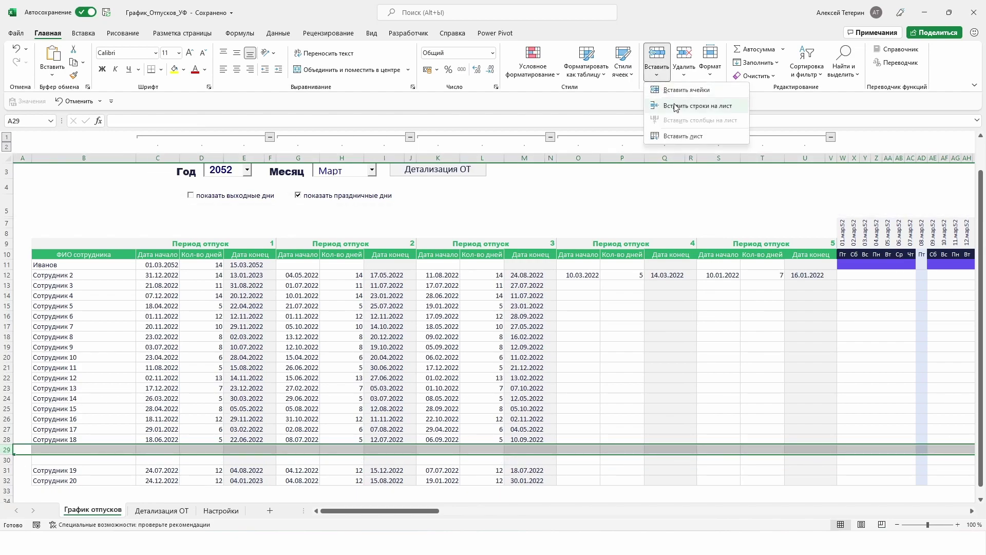
left_click(684, 105)
left_click(658, 74)
left_click(684, 106)
Step: Fill the employee names down from B27:B28 to B34, numbering Сотрудник 19 through 24
scroll(438, 380, "down", 3)
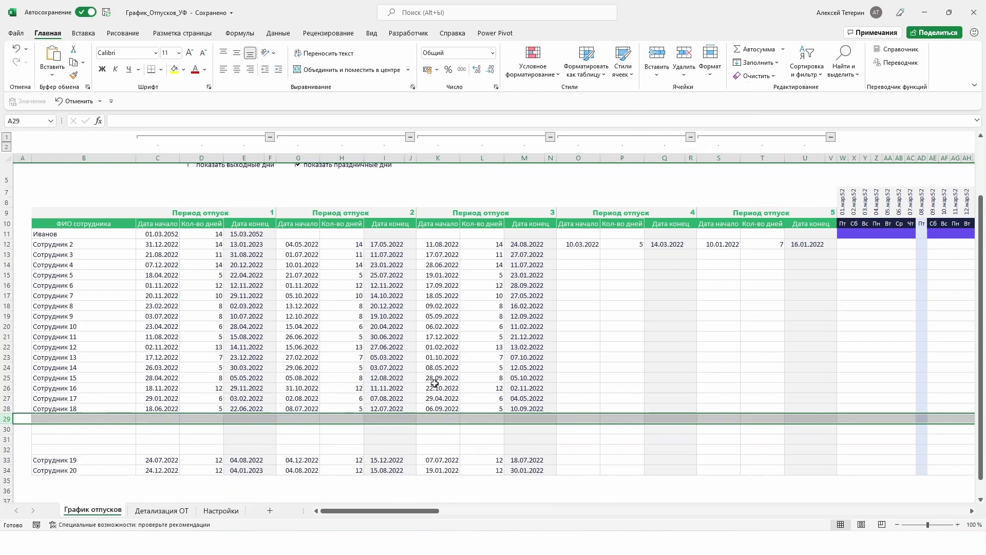
left_click(441, 446)
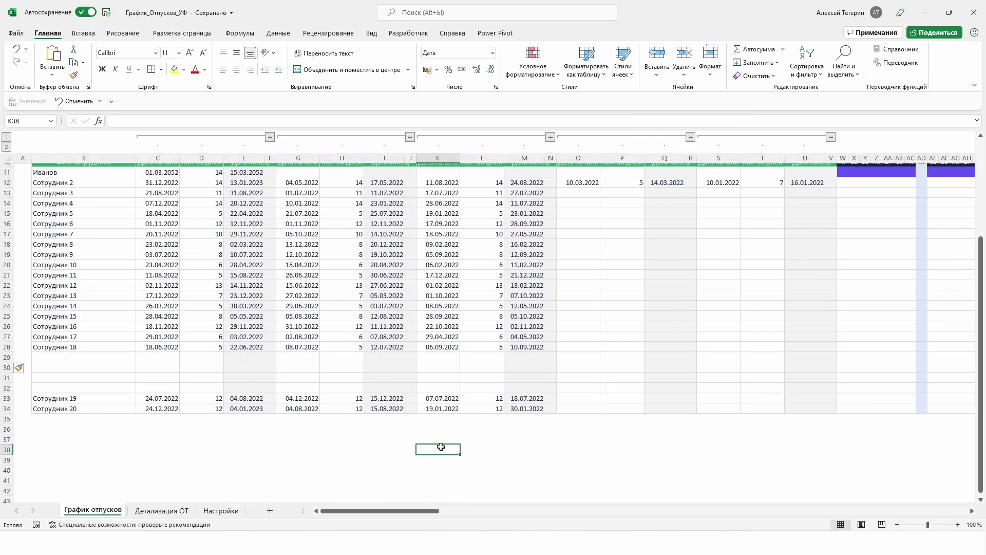
mouse_move(81, 339)
left_mouse_down()
mouse_move(114, 347)
mouse_move(132, 409)
left_mouse_up()
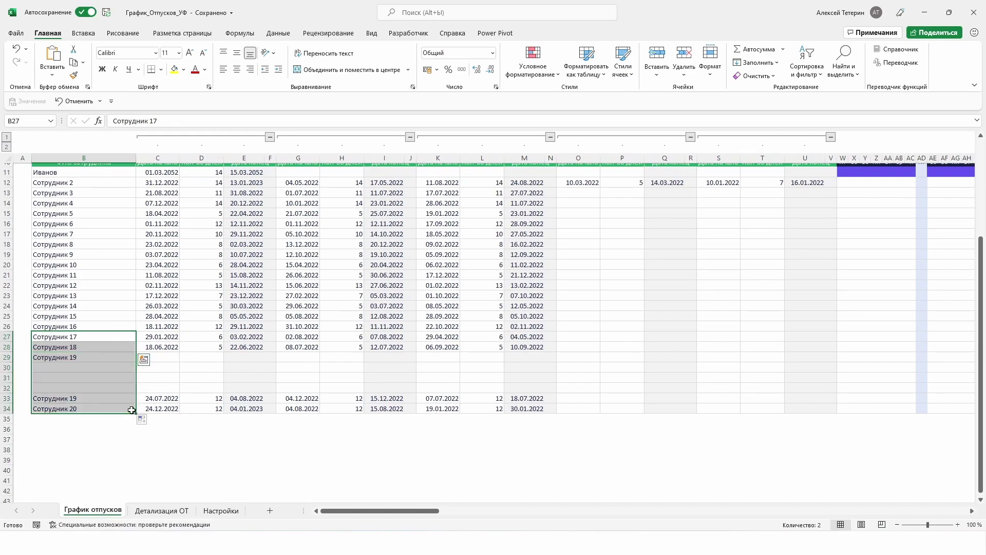
left_click(252, 469)
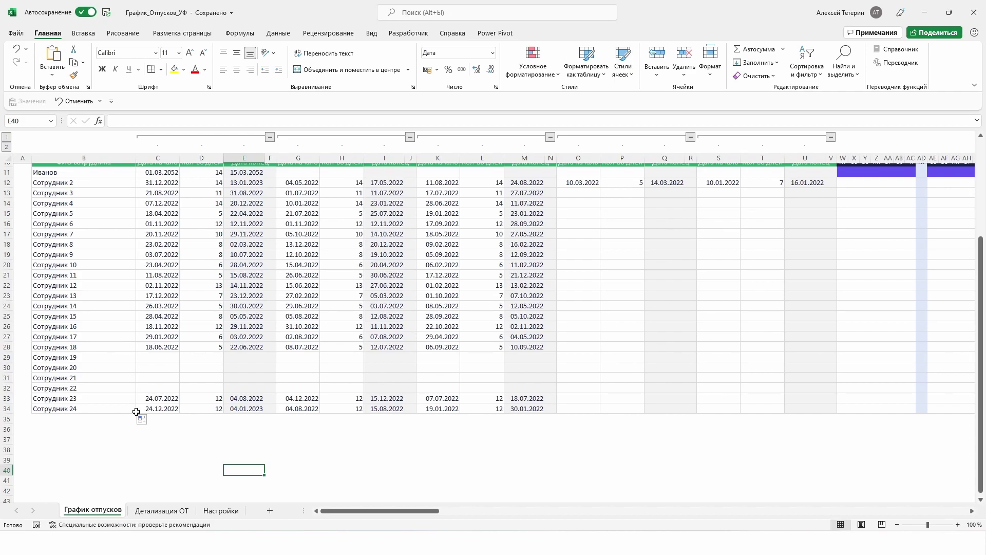
scroll(129, 411, "up", 2)
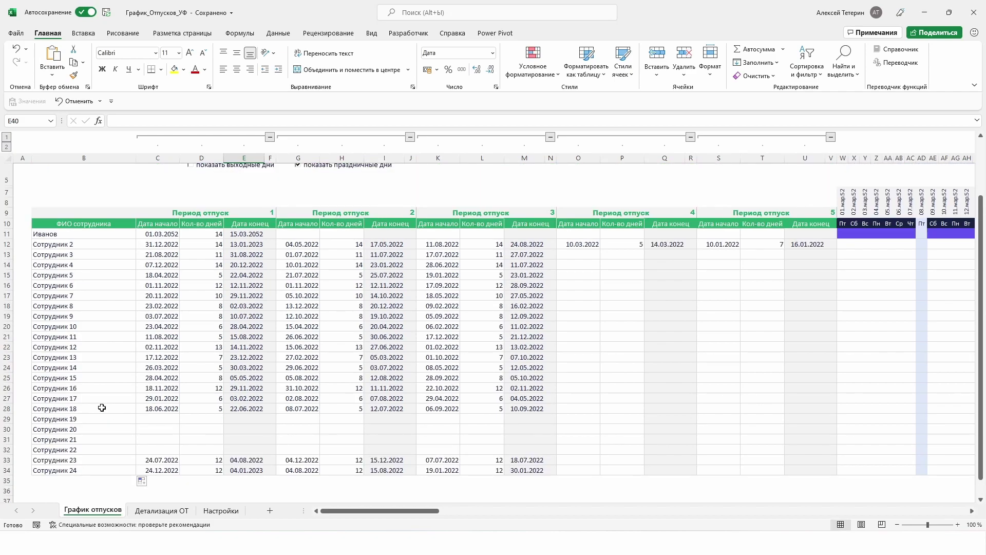
left_click(535, 67)
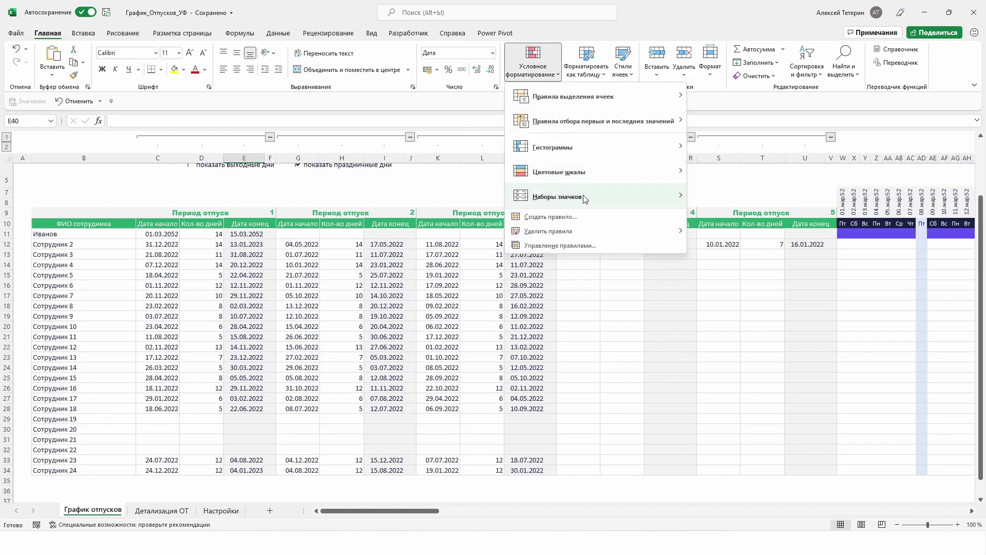
left_click(560, 245)
left_click(398, 228)
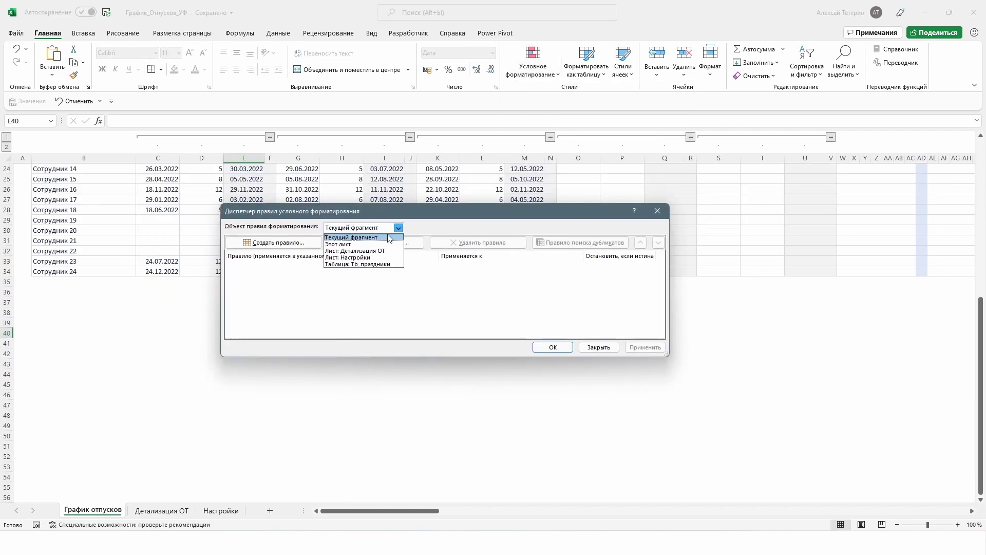
left_click(378, 243)
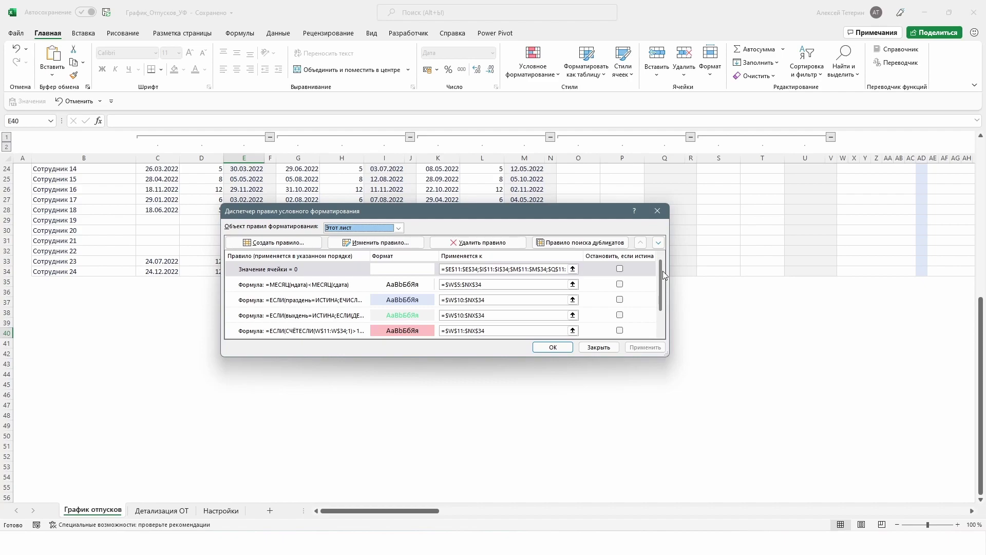
left_click_drag(661, 271, 659, 270)
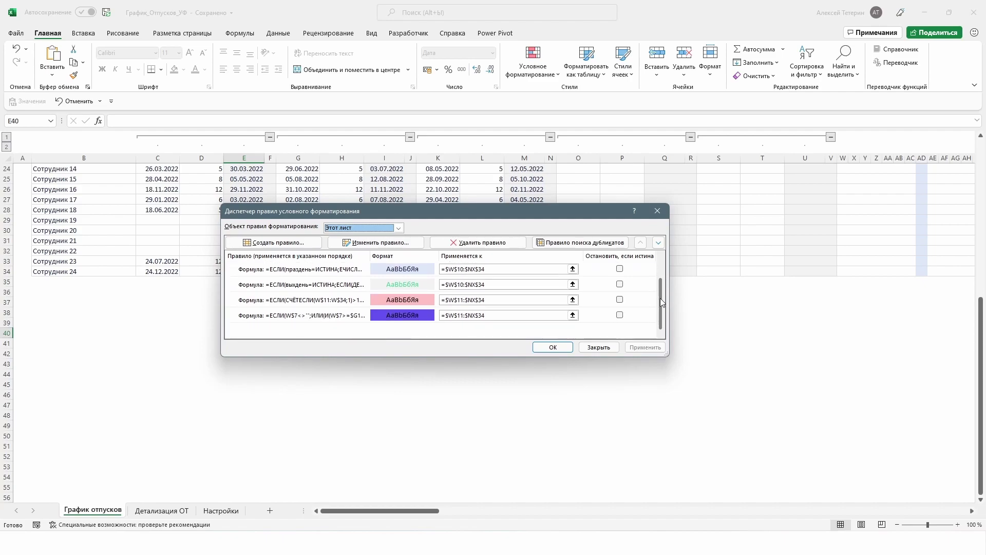
left_click(599, 347)
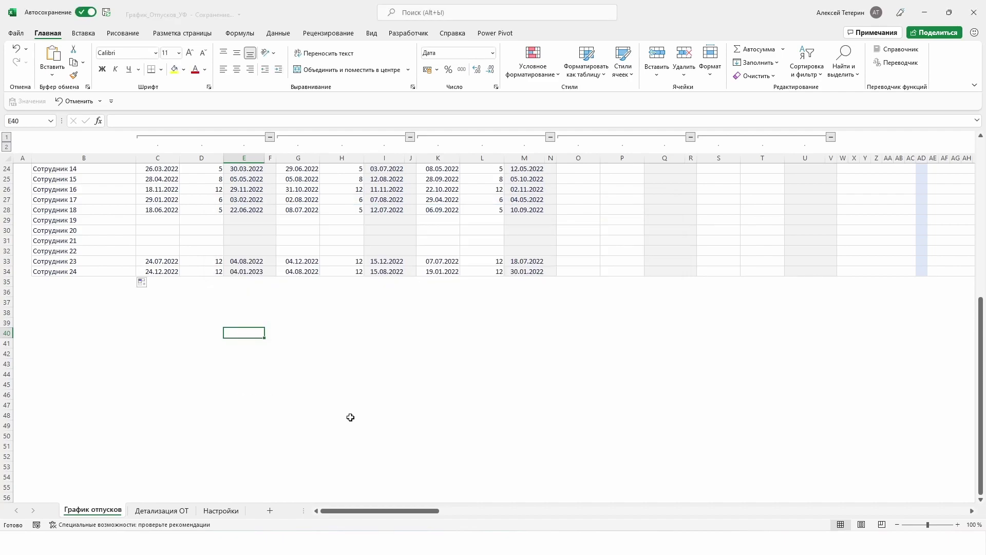
Step: Delete sheet rows 29–32 holding the blank Сотрудник 19–22 entries
scroll(383, 421, "up", 3)
scroll(382, 421, "up", 4)
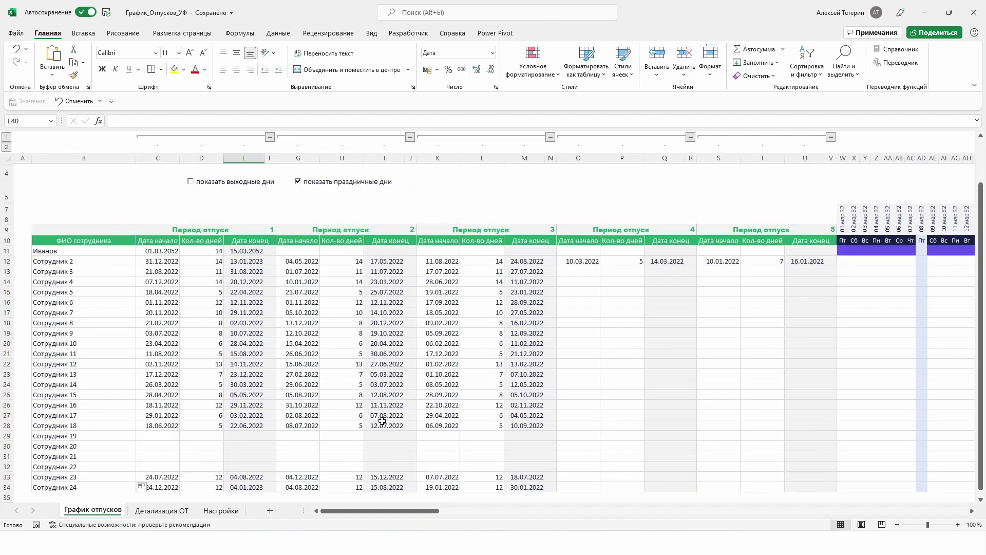
scroll(382, 421, "down", 1)
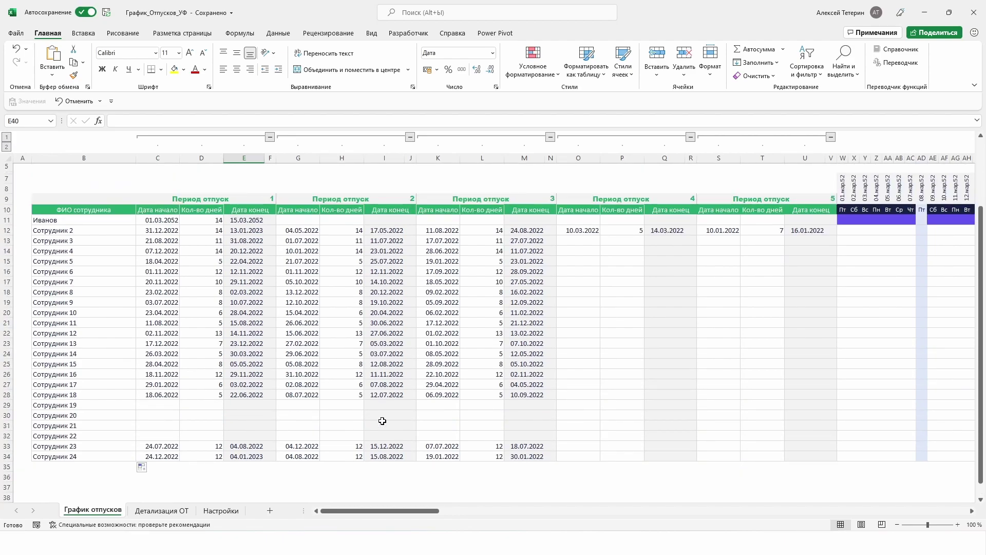
left_click(8, 436)
left_click_drag(7, 435, 5, 405)
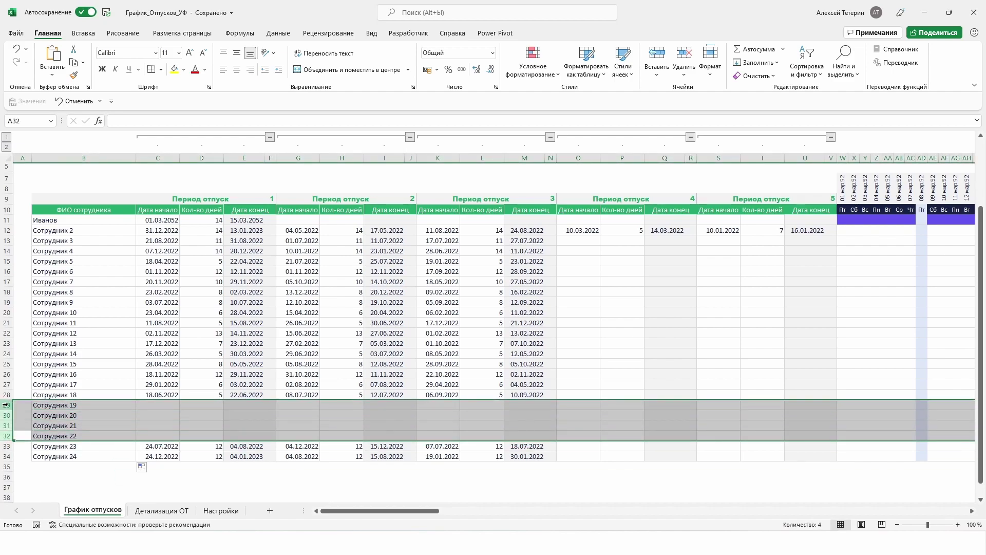
left_click(682, 77)
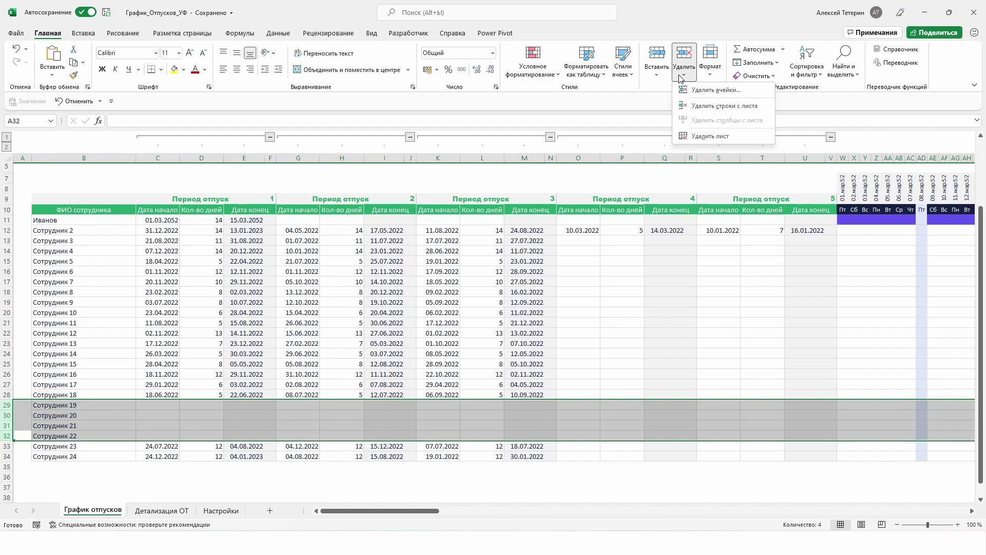
left_click(725, 106)
left_click(542, 459)
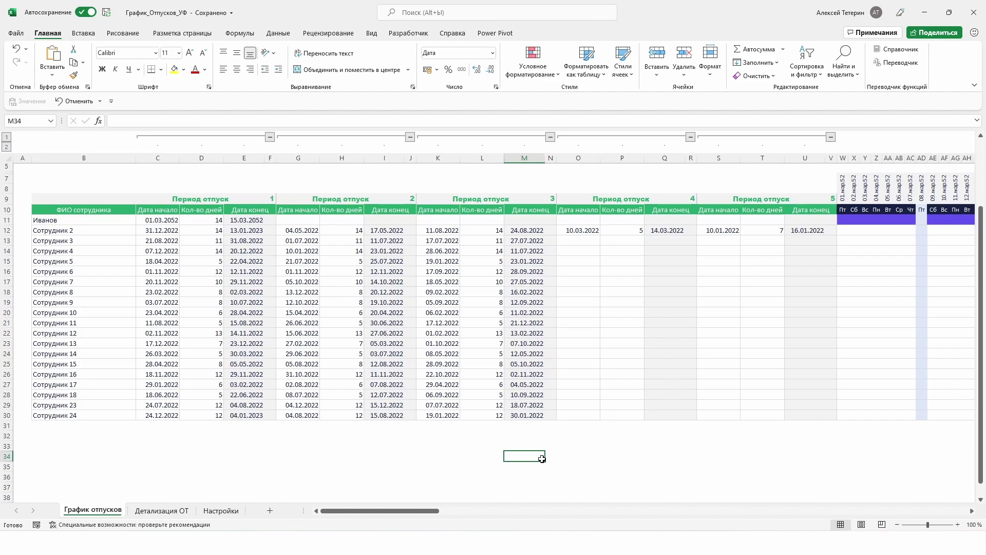
Step: Collapse the column groups for vacation periods 4 and 5
scroll(542, 458, "up", 2)
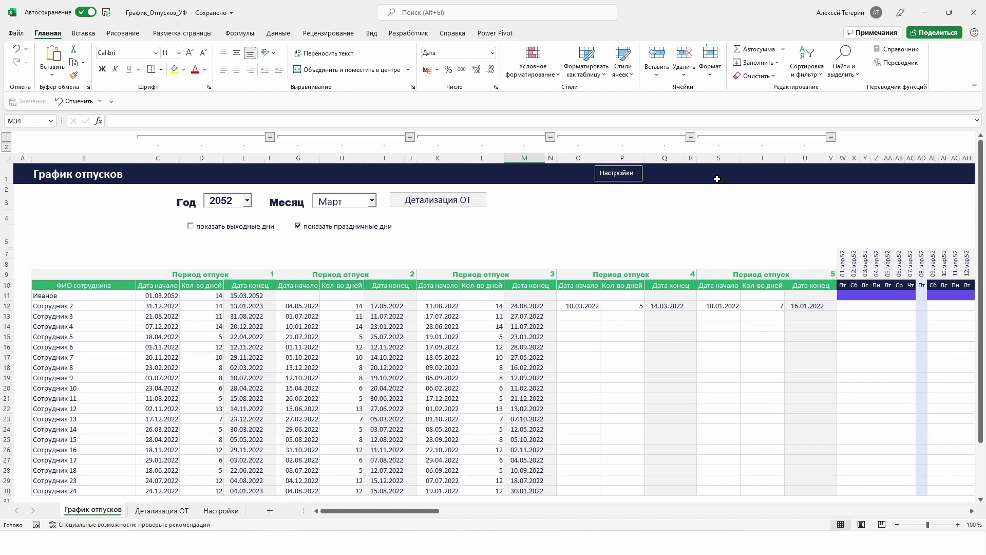
left_click(691, 136)
left_click(702, 139)
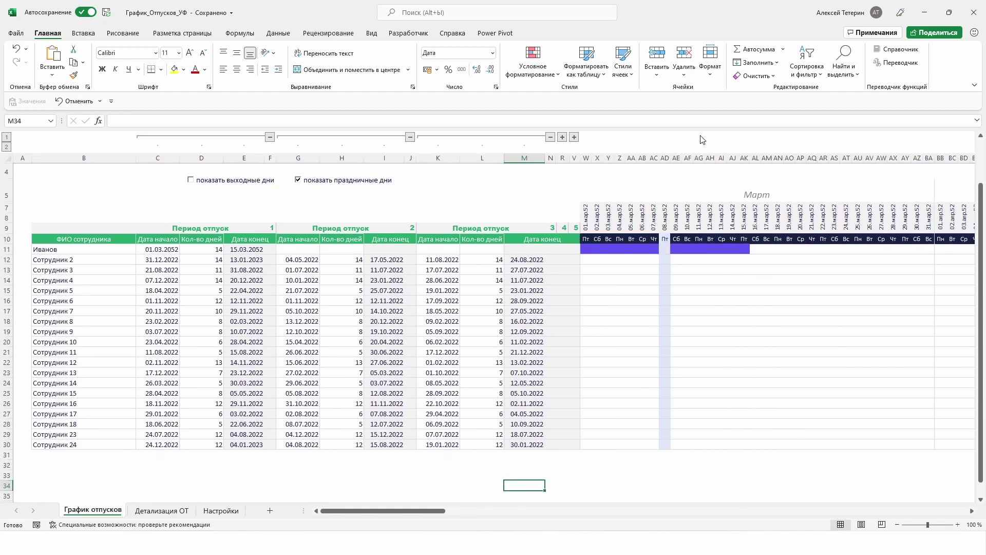
scroll(645, 416, "up", 1)
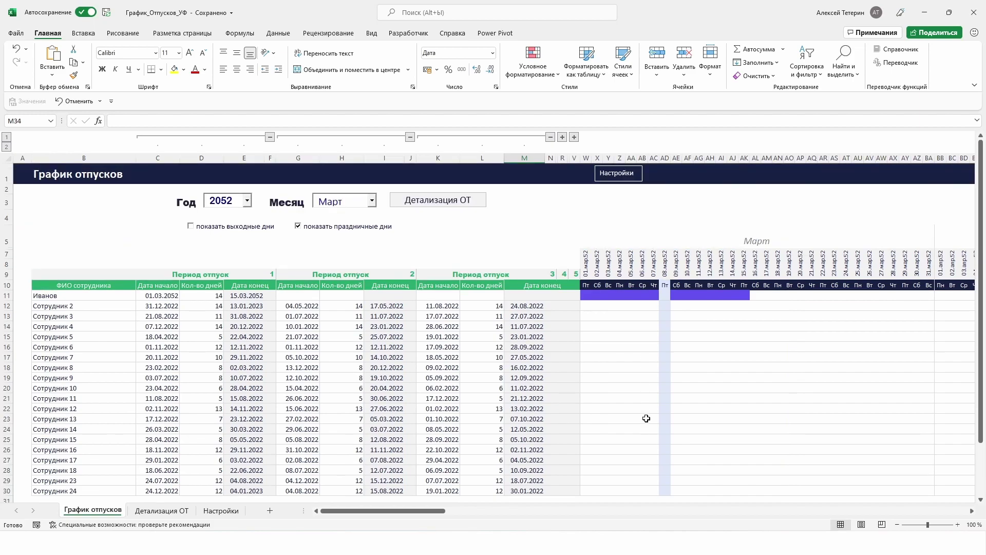